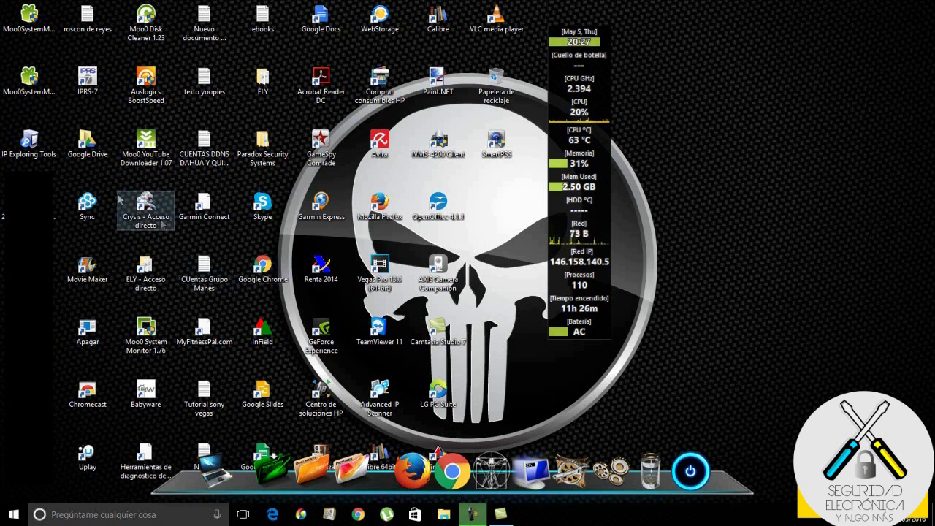
# - Launch IP Exploring Tools and change CASA's IP to 192.168.1.180, saving with the module password
pyautogui.doubleClick(29, 155)
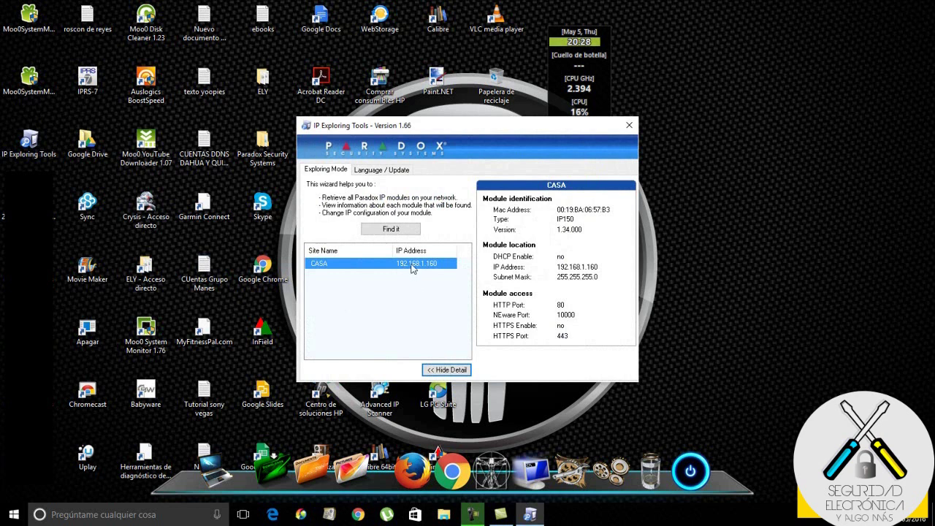
pyautogui.rightClick(412, 268)
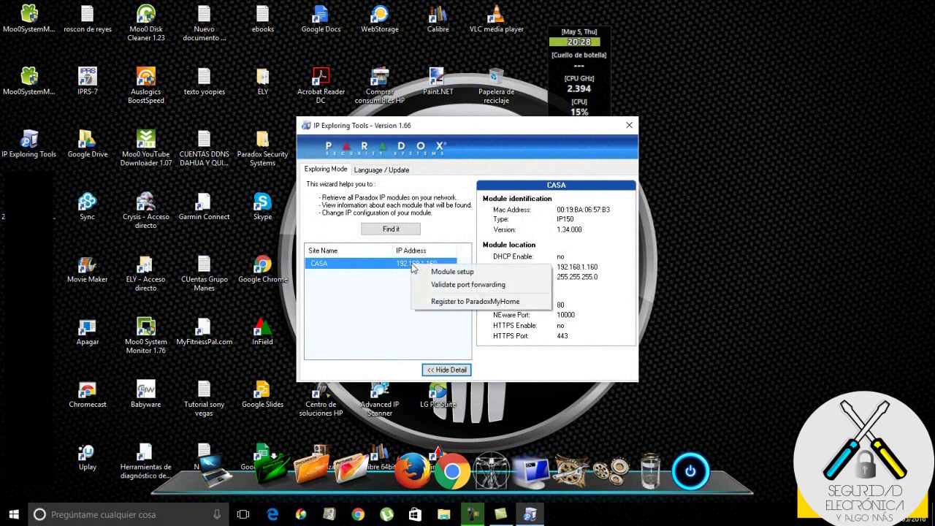
pyautogui.click(446, 270)
pyautogui.doubleClick(452, 224)
pyautogui.write('180')
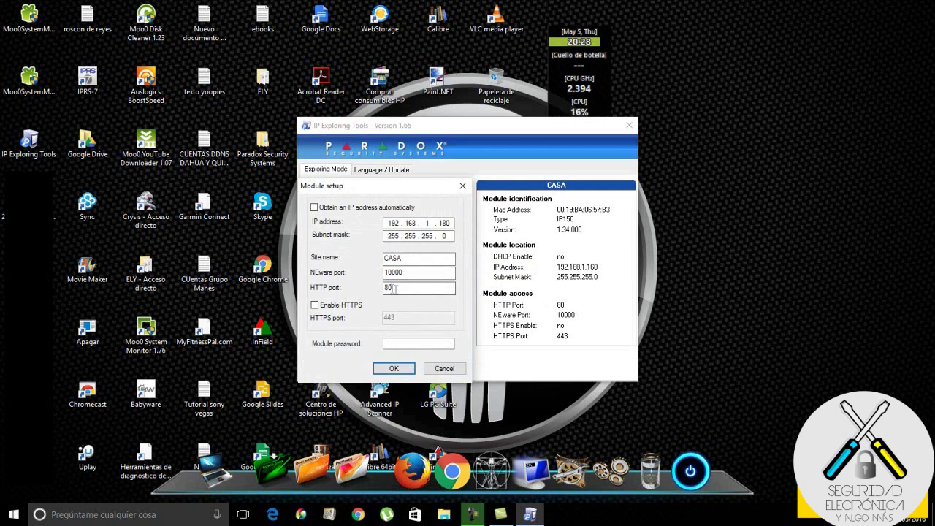
pyautogui.click(398, 343)
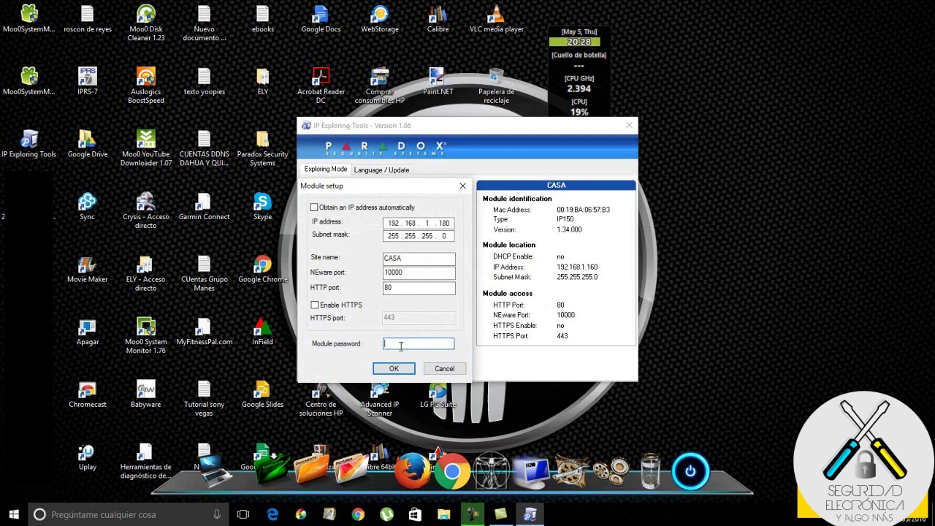
pyautogui.write('1arad')
pyautogui.click(399, 372)
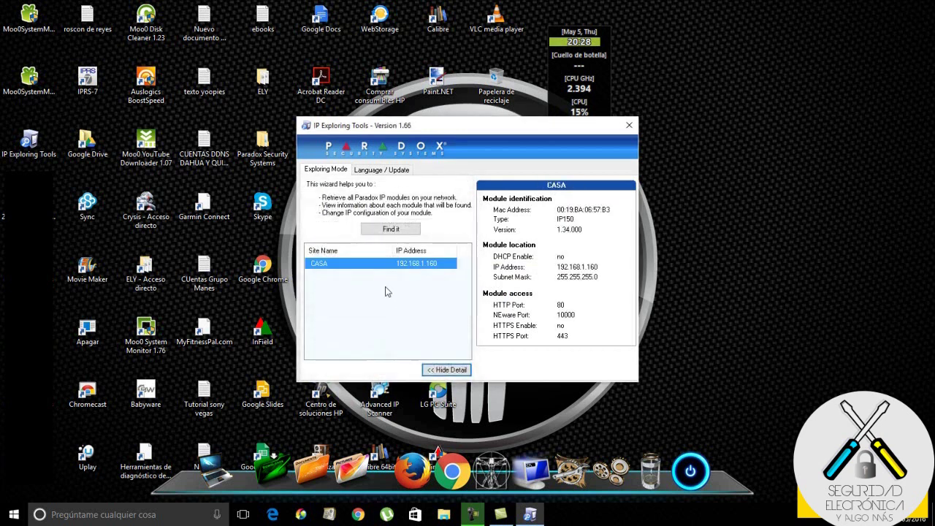
# - Rescan the network, restarting IP Exploring Tools, so CASA is found at its new address
pyautogui.click(393, 229)
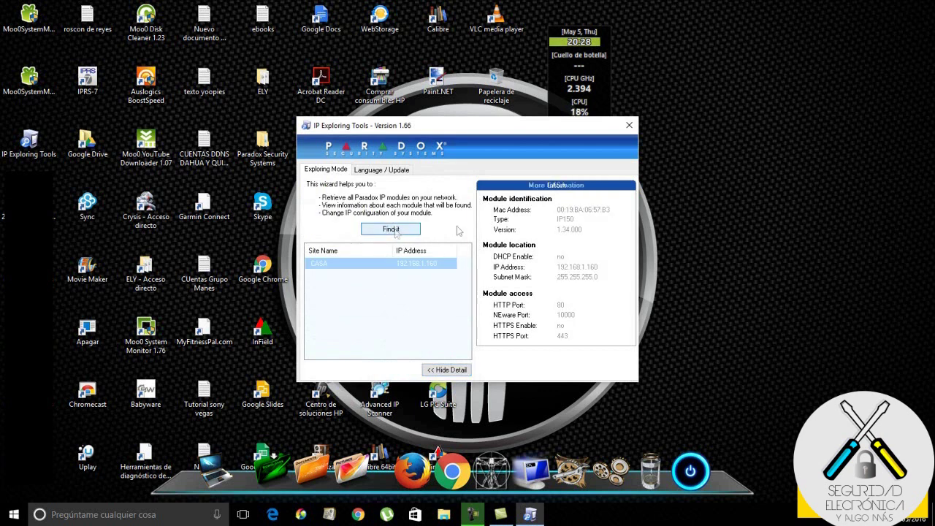
pyautogui.click(628, 125)
pyautogui.doubleClick(13, 149)
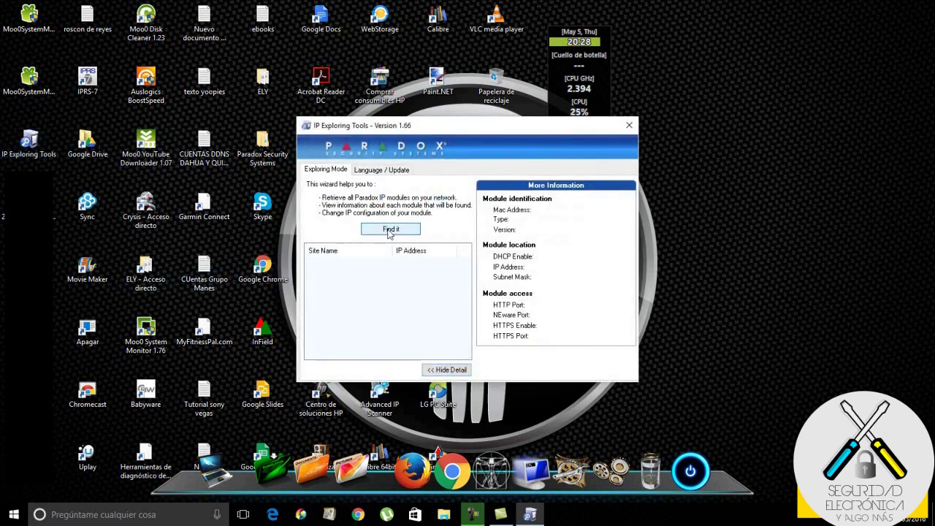
pyautogui.click(390, 230)
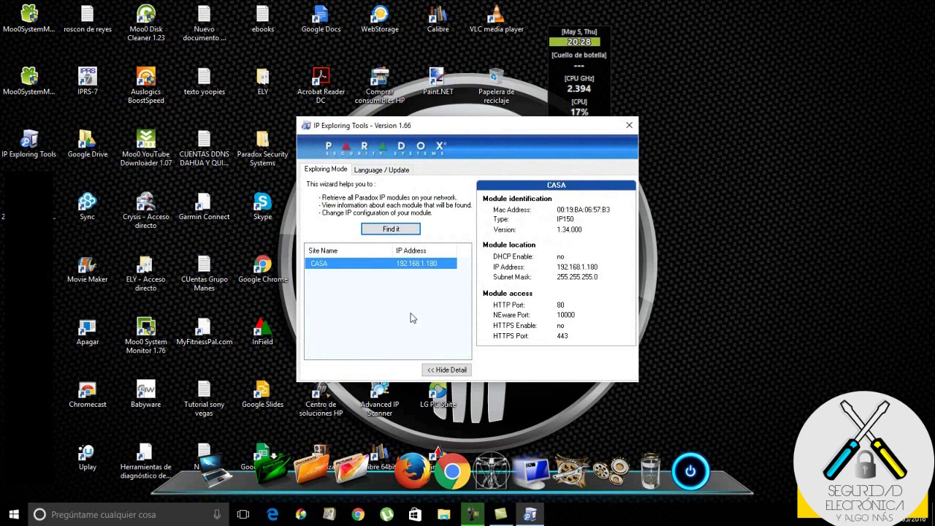
# - Check the CASA module's HTTP port in Module setup, cancel without changes, and close the tool
pyautogui.rightClick(439, 269)
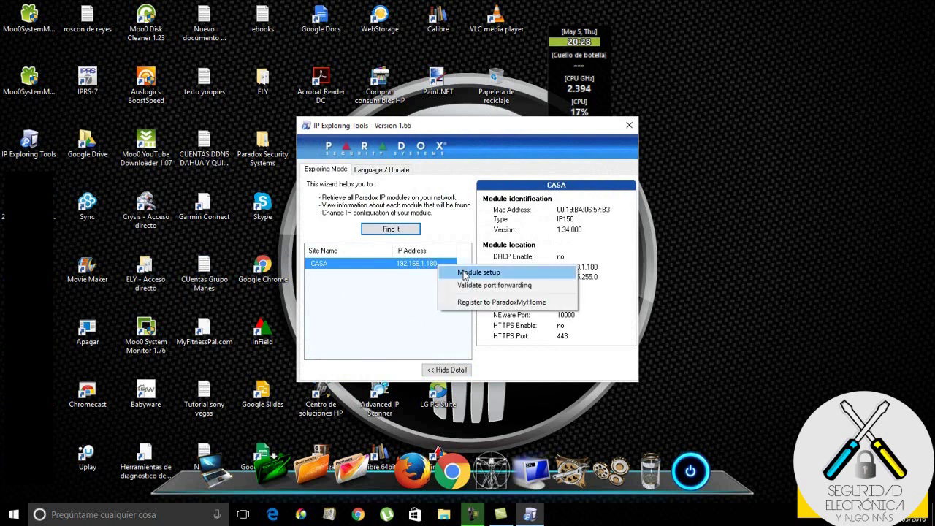
pyautogui.click(465, 273)
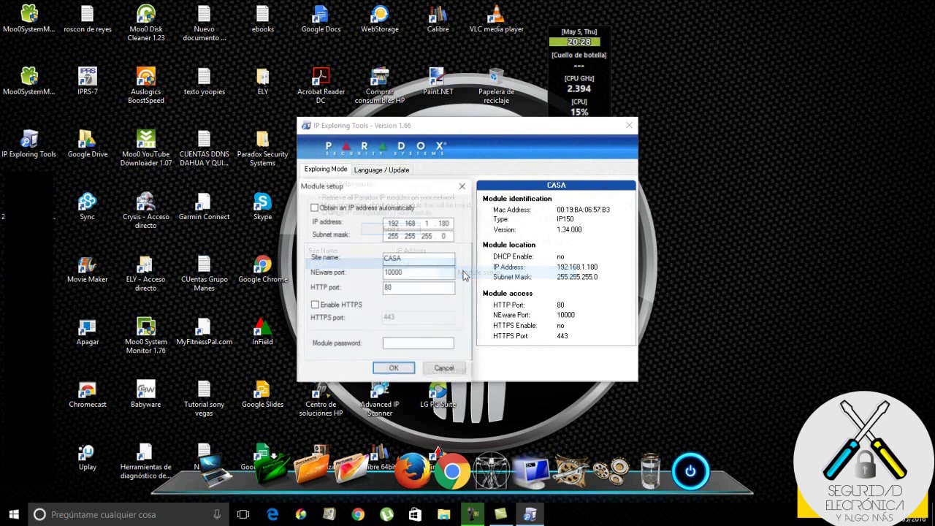
pyautogui.click(390, 288)
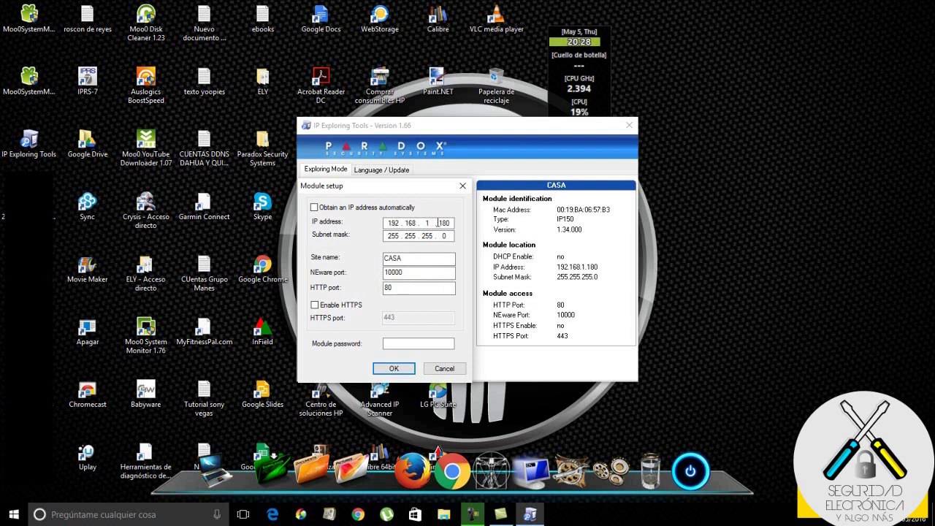
pyautogui.click(444, 369)
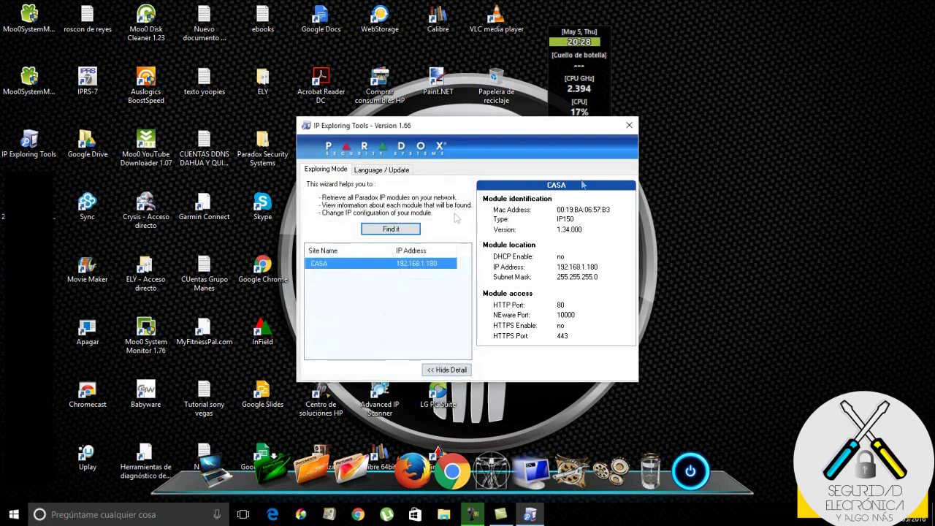
pyautogui.click(629, 126)
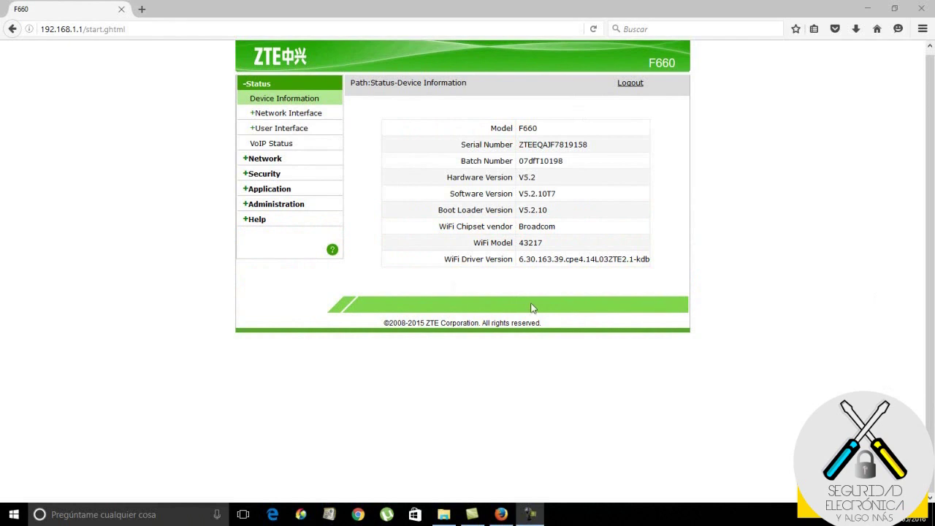
# - Open the router's Application > Port Forwarding settings and enable a new forwarding rule
pyautogui.click(249, 189)
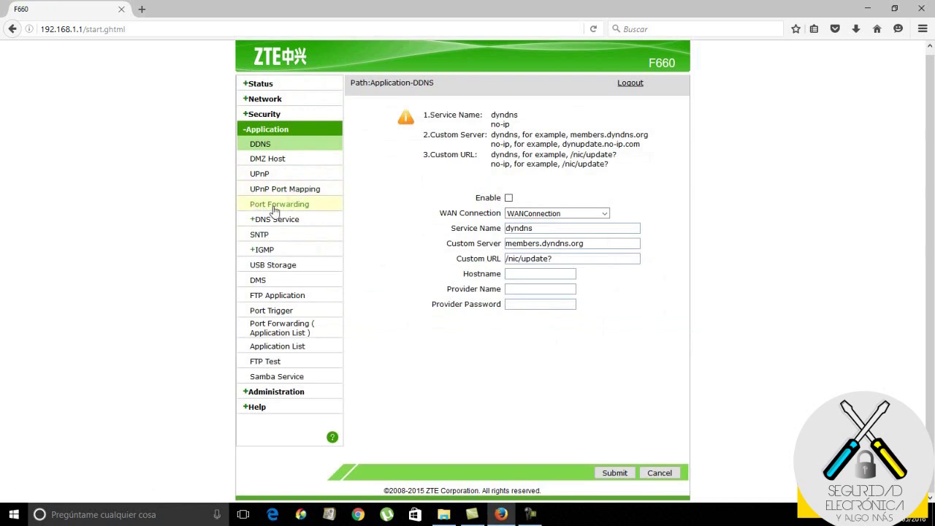
pyautogui.click(299, 211)
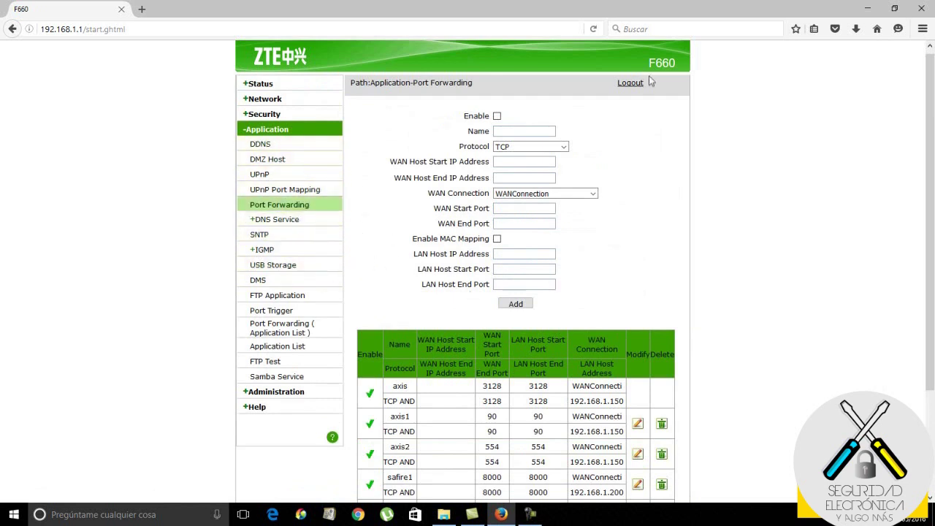
pyautogui.click(497, 115)
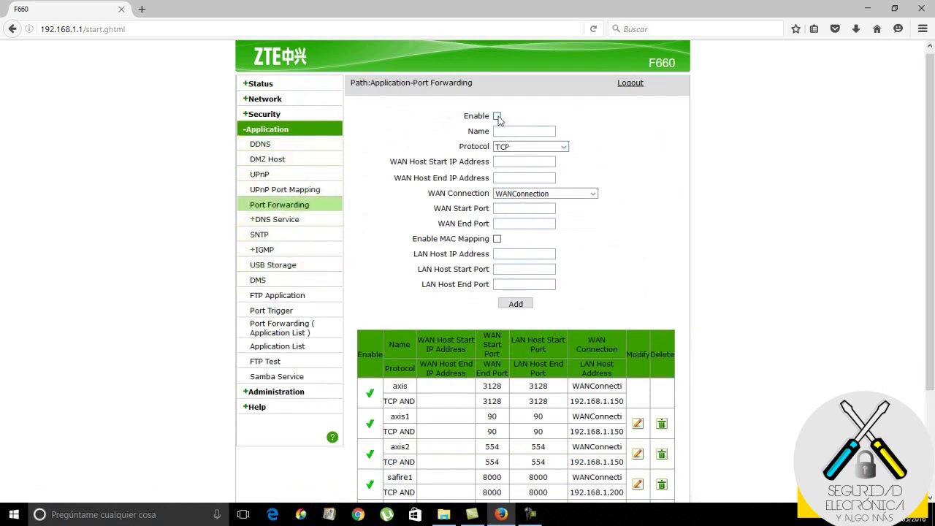
# - Name the rule paradox with LAN host 192.168.1.180 and LAN ports 10000–10000
pyautogui.click(533, 131)
pyautogui.write('paradox')
pyautogui.click(520, 255)
pyautogui.write('192.168.1.180')
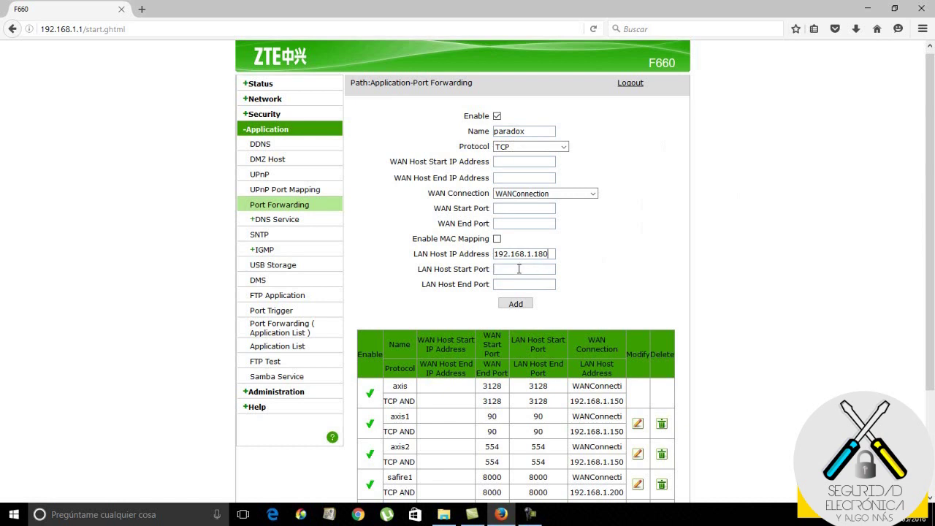
pyautogui.write('10000')
pyautogui.click(521, 284)
pyautogui.write('10000')
# - Set protocol TCP AND UDP and WAN ports 10000–10000, then add the paradox rule
pyautogui.click(564, 147)
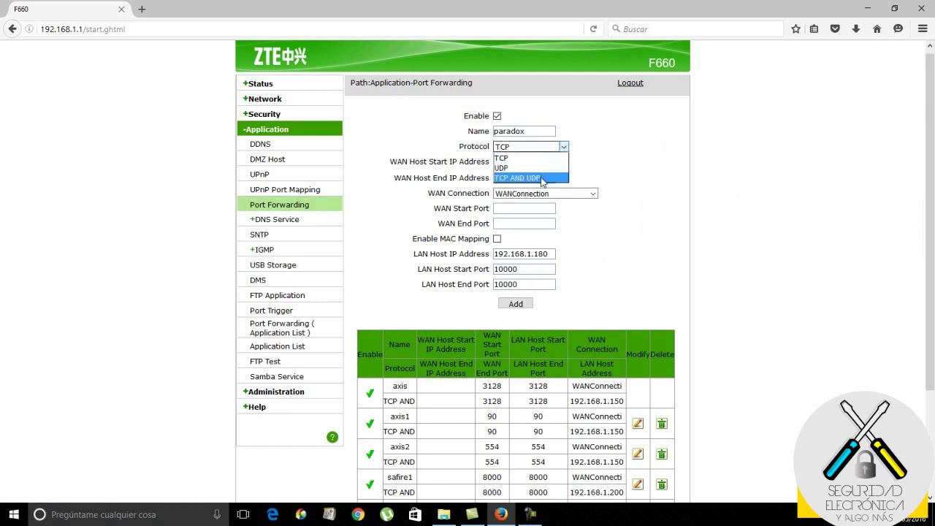
pyautogui.click(542, 178)
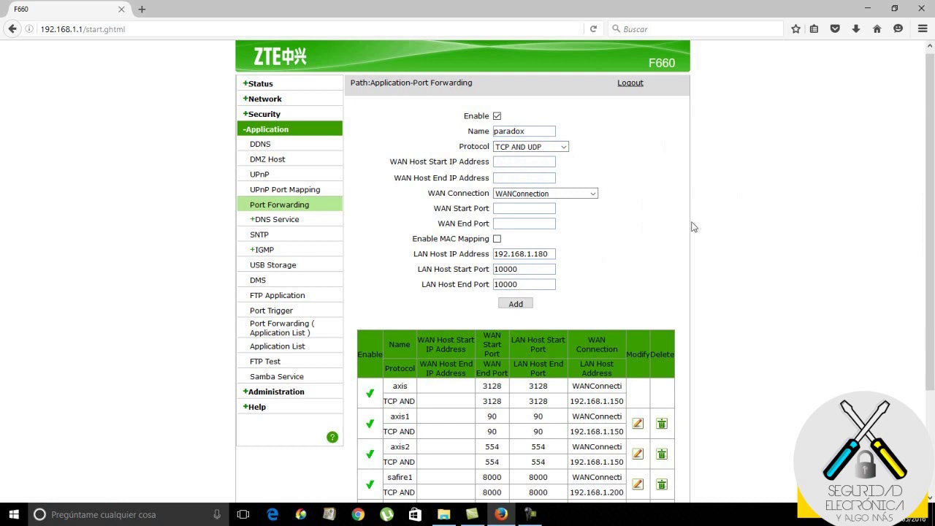
pyautogui.scroll(-1, 928, 226)
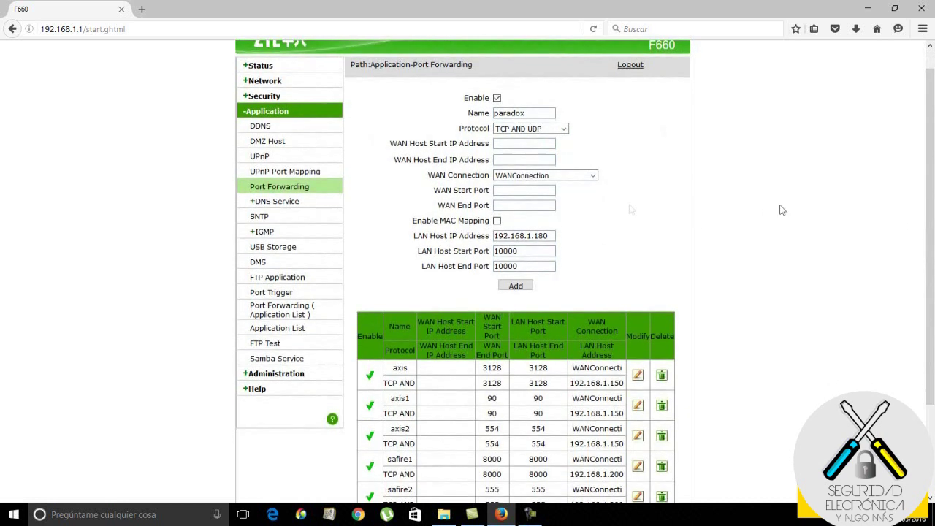
pyautogui.click(552, 191)
pyautogui.write('10000')
pyautogui.click(526, 205)
pyautogui.write('10000')
pyautogui.click(516, 288)
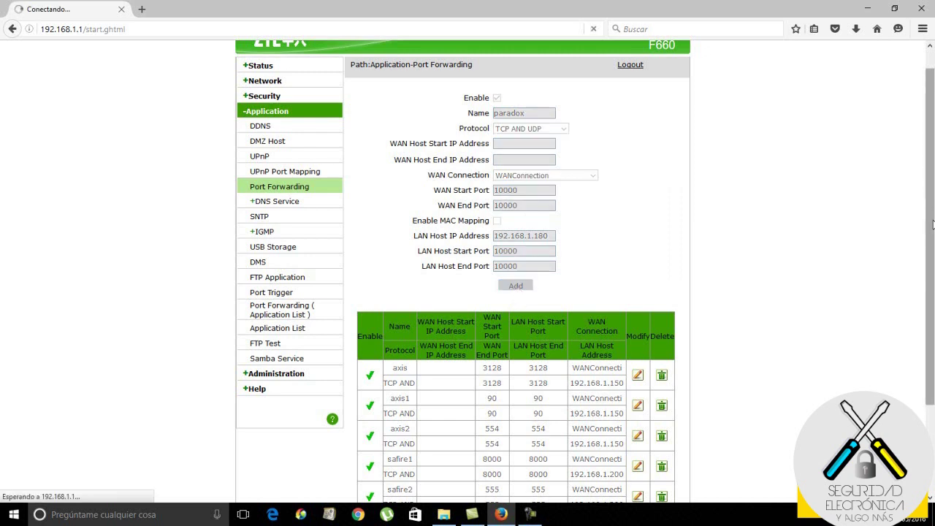
# - Scroll the Port Forwarding table to check the paradox row, then bring up the ParadoxMyHome page
pyautogui.moveTo(932, 224); pyautogui.dragTo(934, 354)
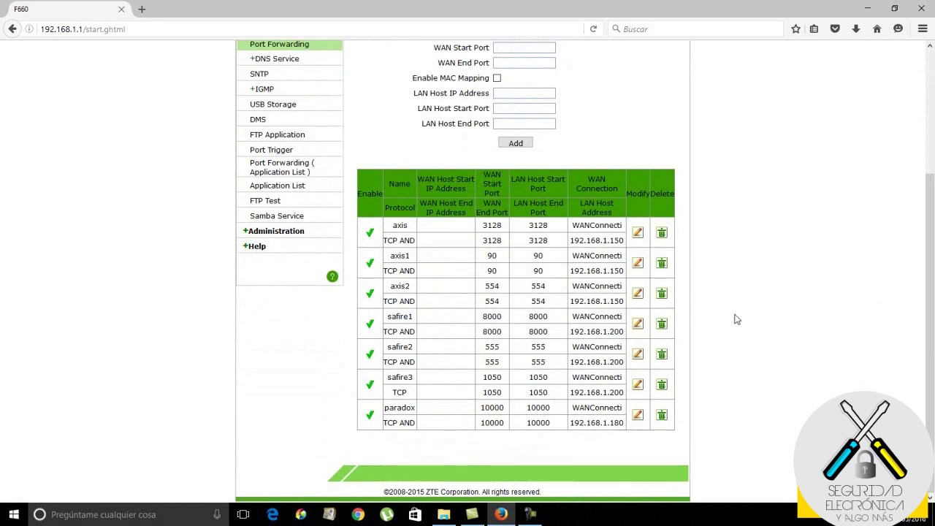
pyautogui.moveTo(932, 320); pyautogui.dragTo(928, 188)
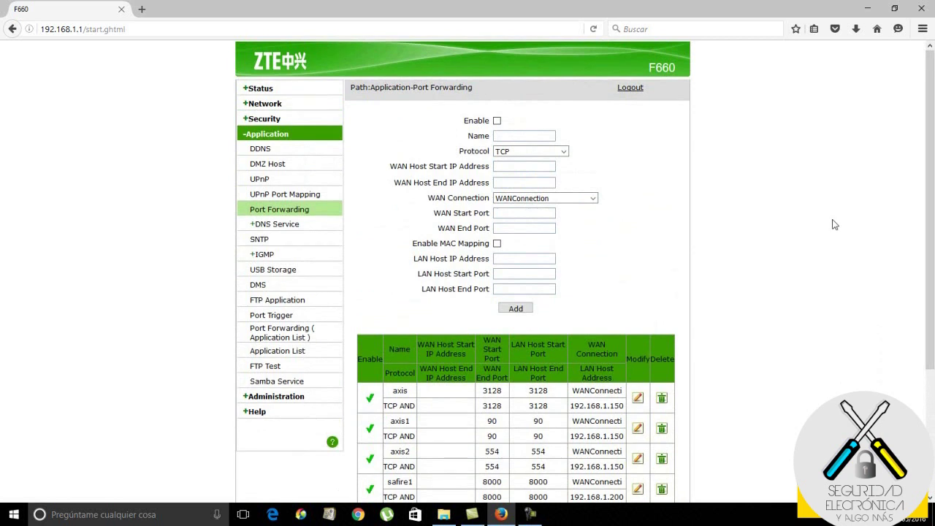
pyautogui.scroll(-4, 822, 227)
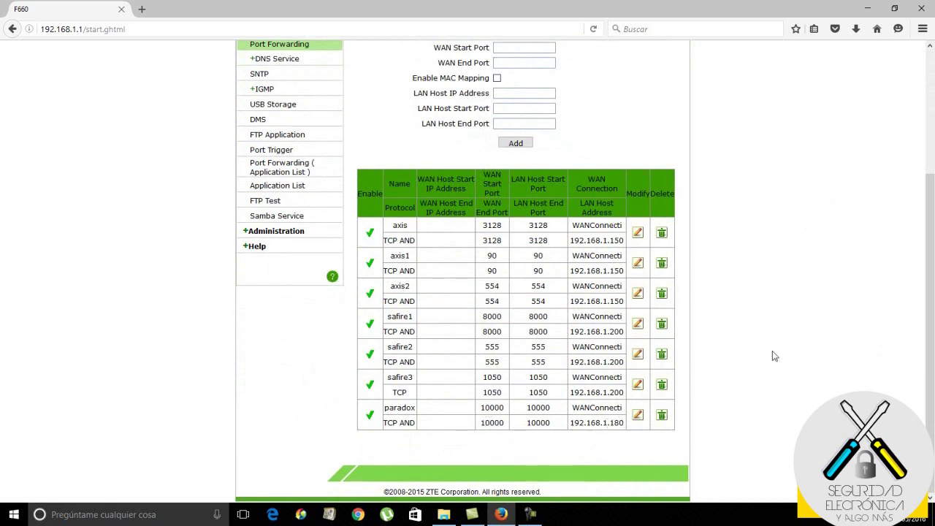
pyautogui.scroll(4, 772, 351)
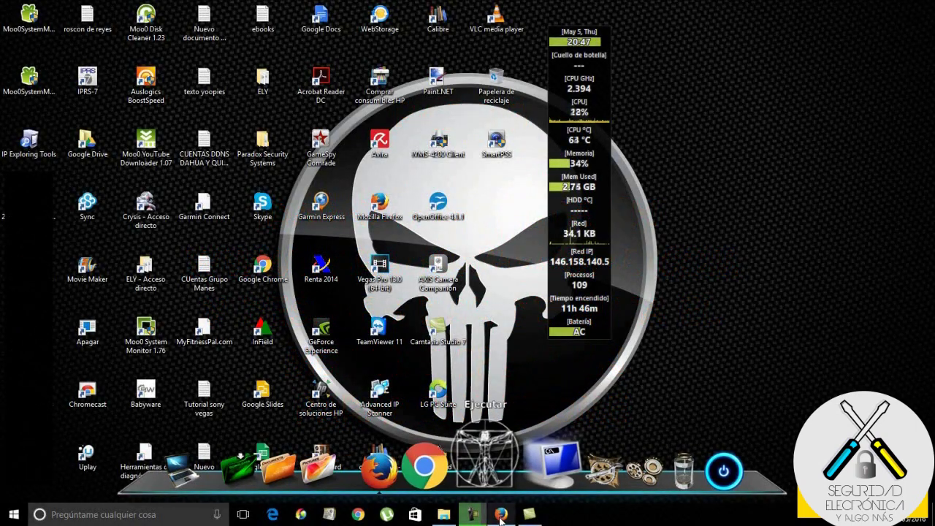
pyautogui.click(501, 515)
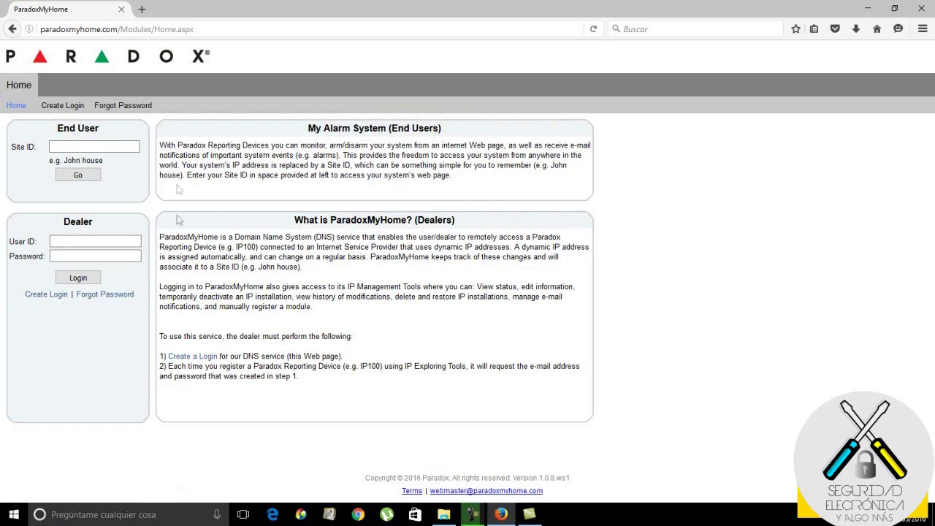
# - Log in as dealer with the account e-mail and password, dismiss the save prompt, and minimise Firefox
pyautogui.click(100, 242)
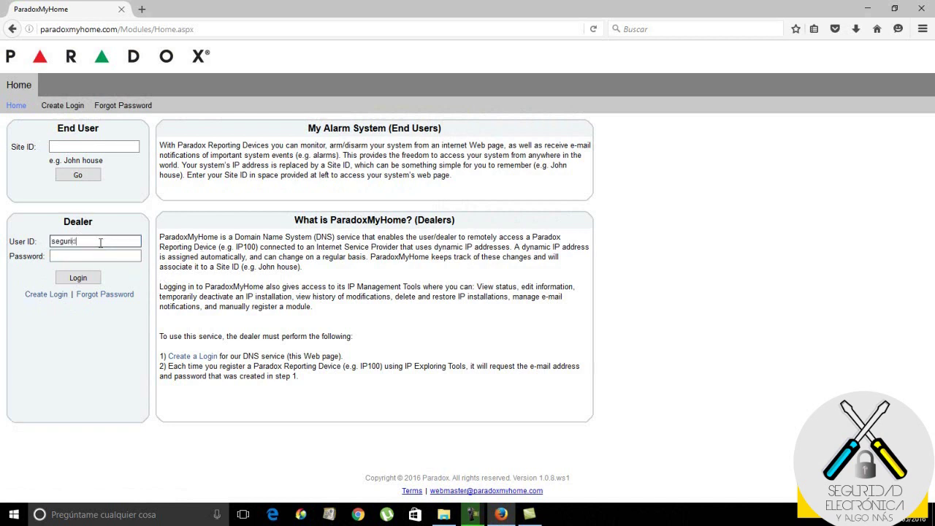
pyautogui.press('BackSpace')
pyautogui.press('BackSpace')
pyautogui.press('BackSpace')
pyautogui.press('BackSpace')
pyautogui.press('BackSpace')
pyautogui.press('BackSpace')
pyautogui.press('BackSpace')
pyautogui.press('BackSpace')
pyautogui.press('BackSpace')
pyautogui.press('BackSpace')
pyautogui.press('BackSpace')
pyautogui.press('BackSpace')
pyautogui.press('BackSpace')
pyautogui.press('BackSpace')
pyautogui.click(99, 258)
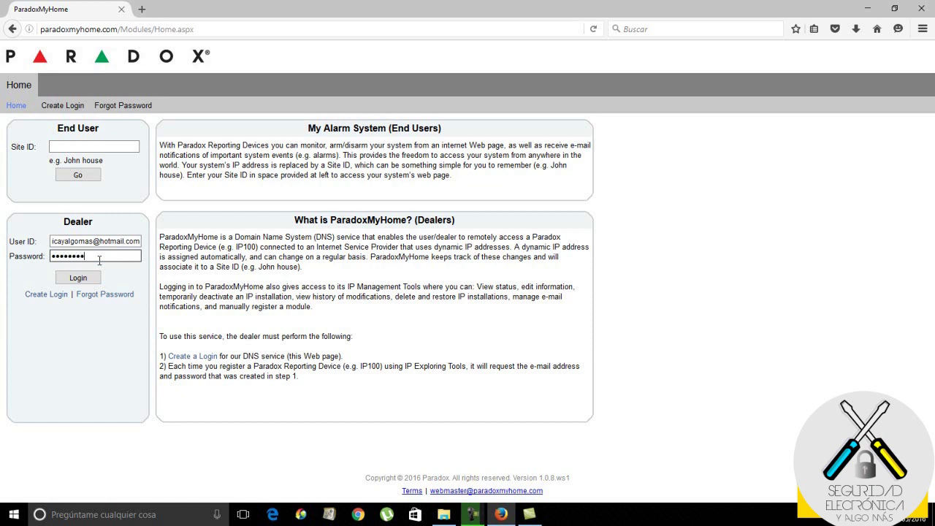
pyautogui.click(78, 278)
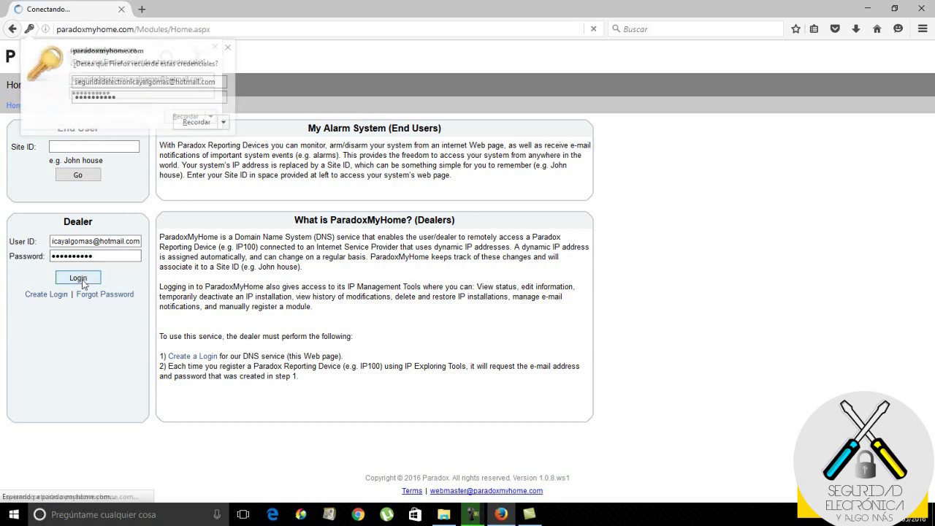
pyautogui.click(228, 49)
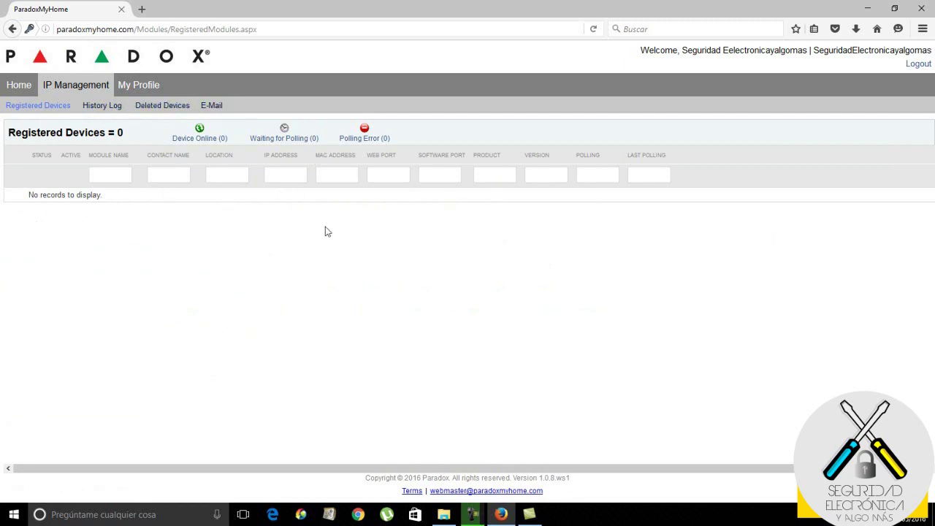
pyautogui.click(868, 9)
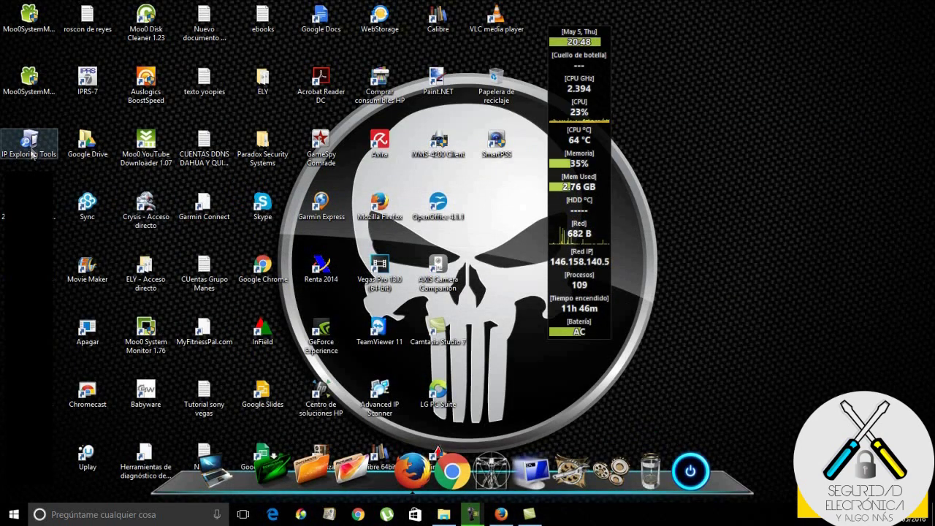
pyautogui.doubleClick(29, 146)
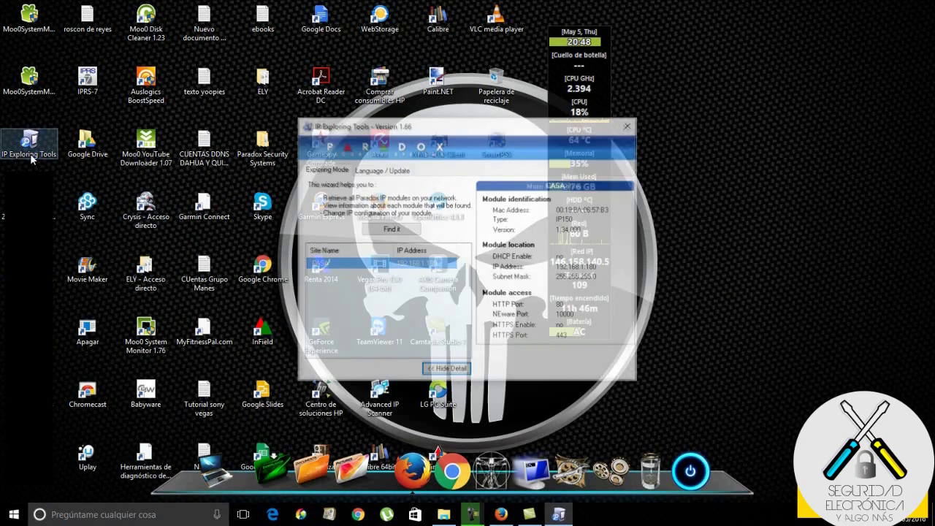
pyautogui.rightClick(385, 271)
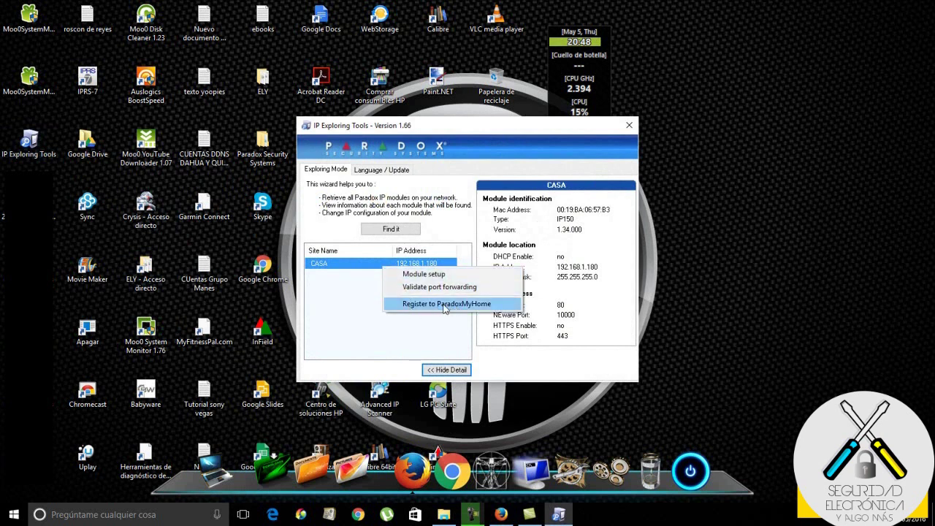
pyautogui.click(444, 304)
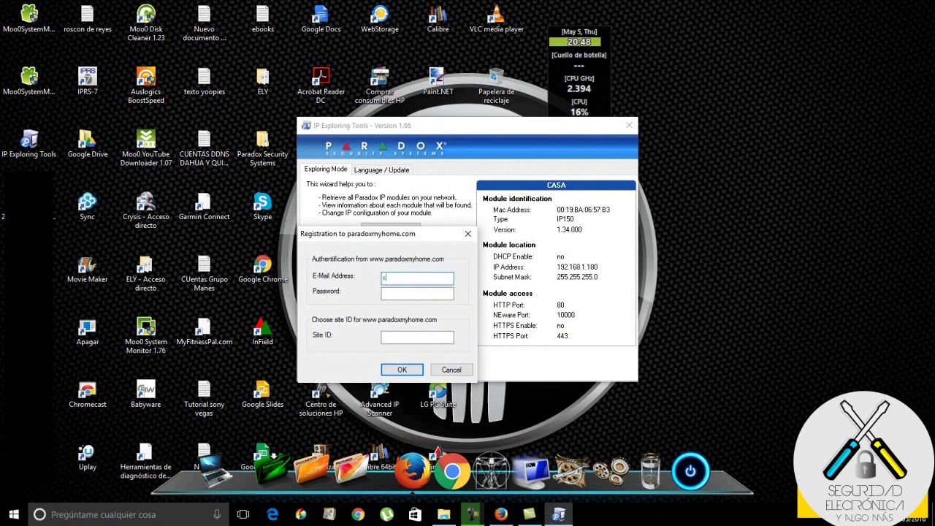
pyautogui.click(399, 293)
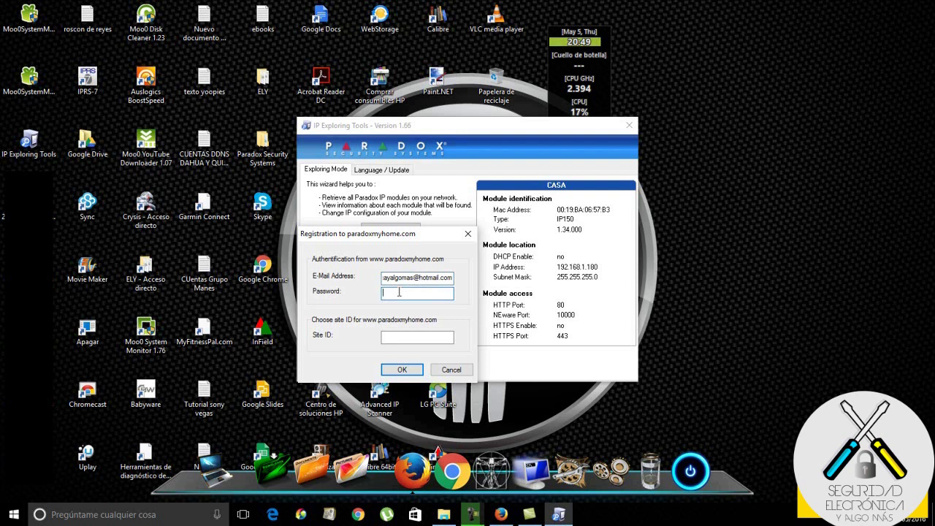
pyautogui.write('••••••••••')
pyautogui.click(412, 338)
pyautogui.moveTo(412, 234)
pyautogui.mouseDown()
pyautogui.moveTo(443, 329)
pyautogui.moveTo(417, 268)
pyautogui.moveTo(413, 217)
pyautogui.mouseUp()
pyautogui.write('CASA')
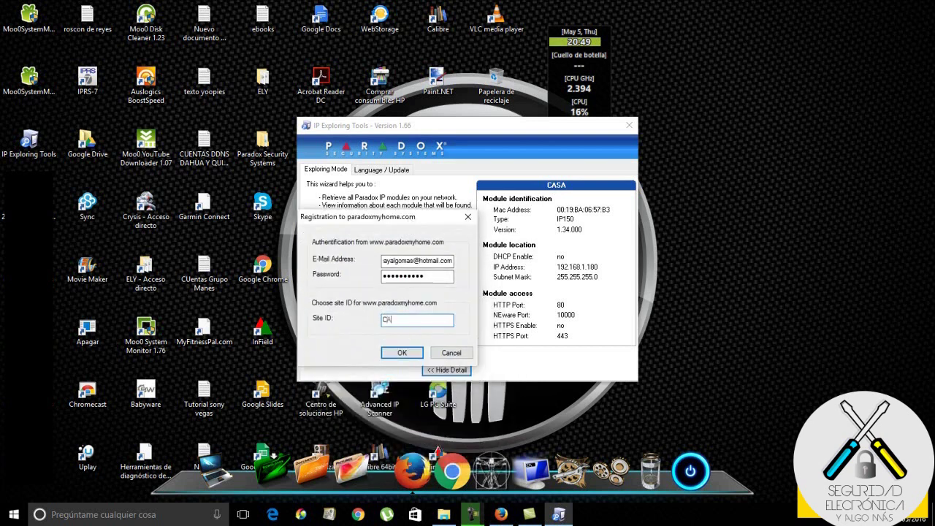
pyautogui.click(402, 352)
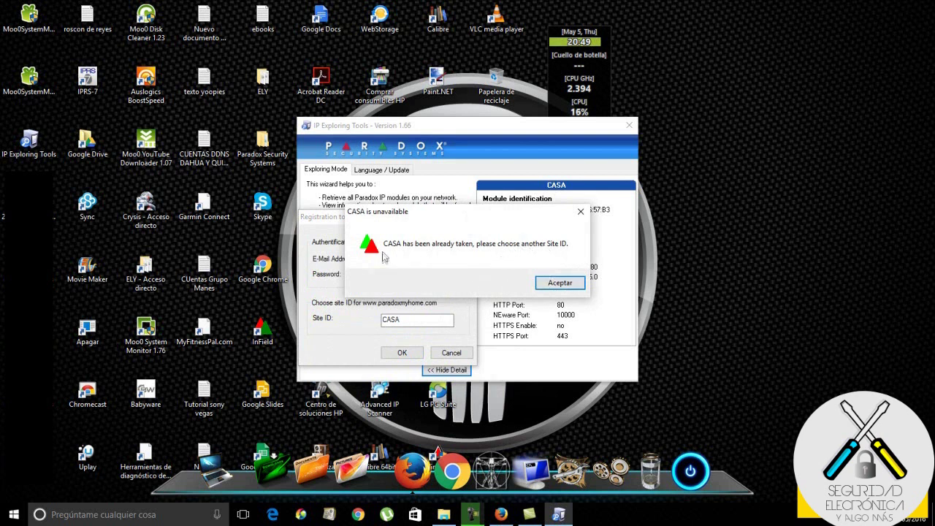
pyautogui.click(564, 285)
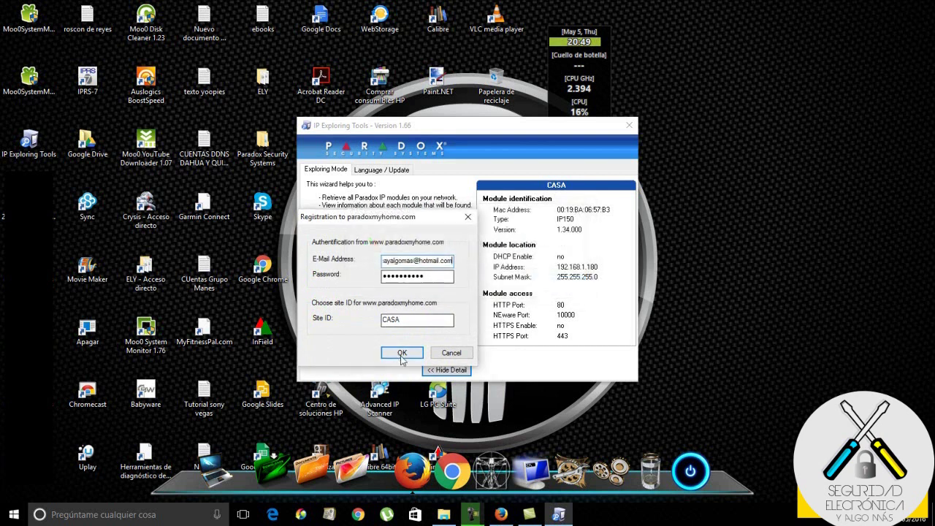
pyautogui.click(451, 354)
pyautogui.rightClick(358, 268)
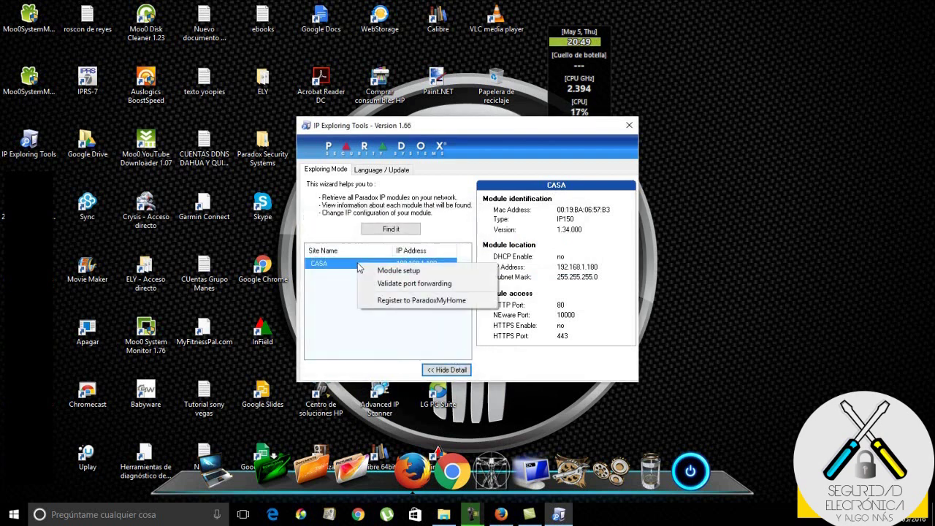
# - Change the module's site name from CASA to CASA100 and save it with the module password
pyautogui.click(386, 271)
pyautogui.moveTo(411, 257); pyautogui.dragTo(379, 262)
pyautogui.write('c')
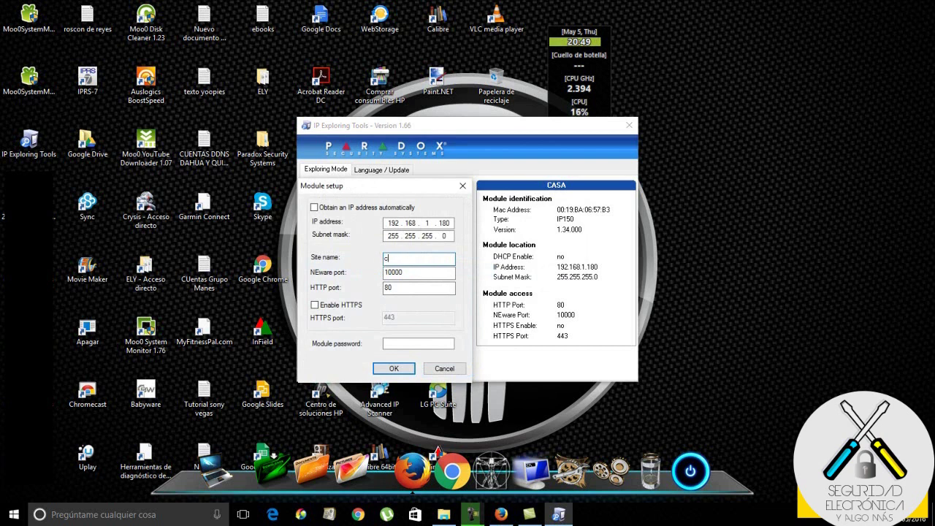
pyautogui.press('BackSpace')
pyautogui.press('BackSpace')
pyautogui.press('BackSpace')
pyautogui.write('CASA100')
pyautogui.click(406, 342)
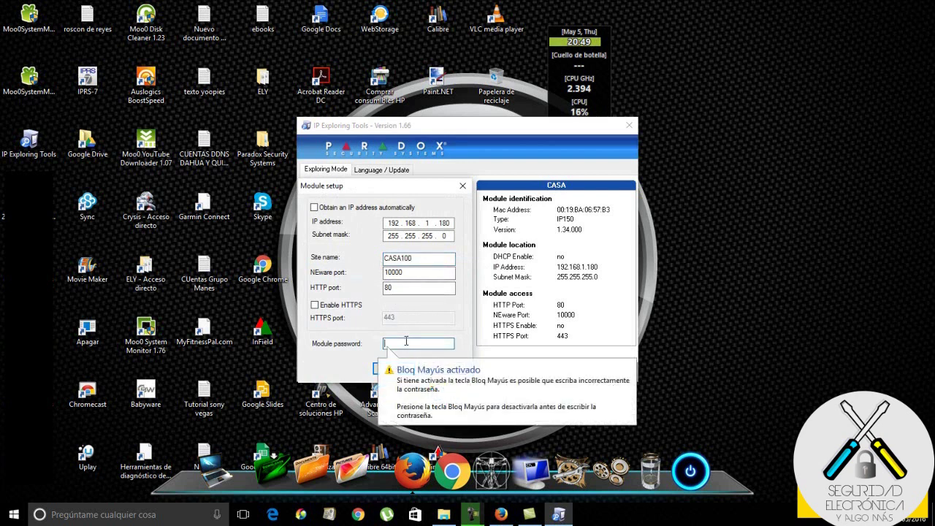
pyautogui.write('*****')
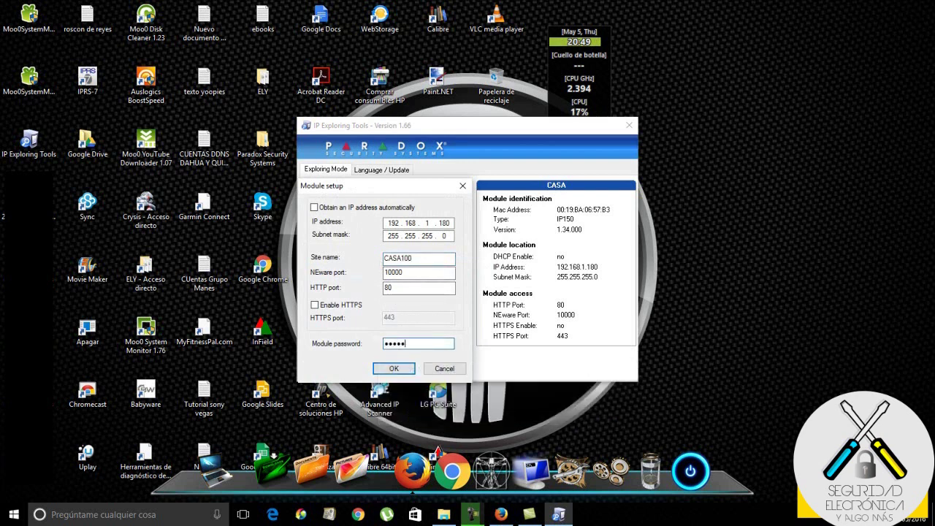
pyautogui.click(394, 368)
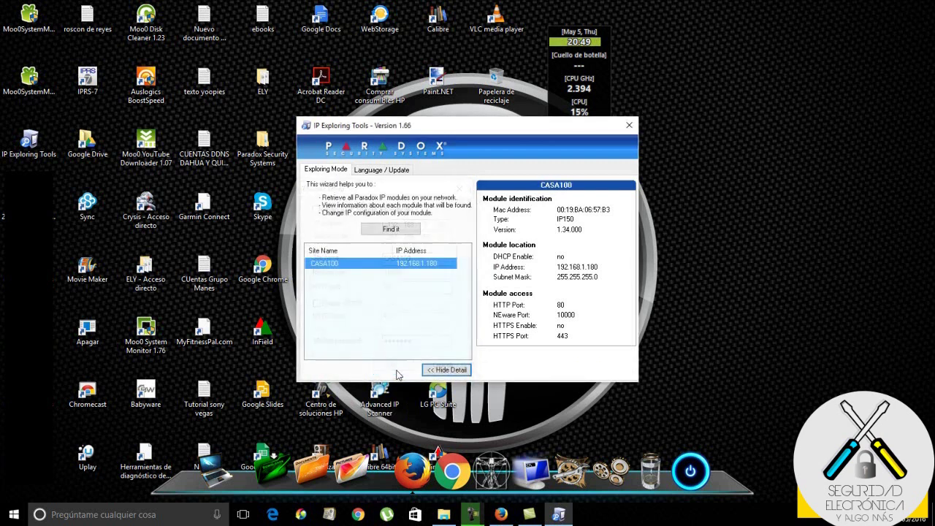
pyautogui.rightClick(374, 269)
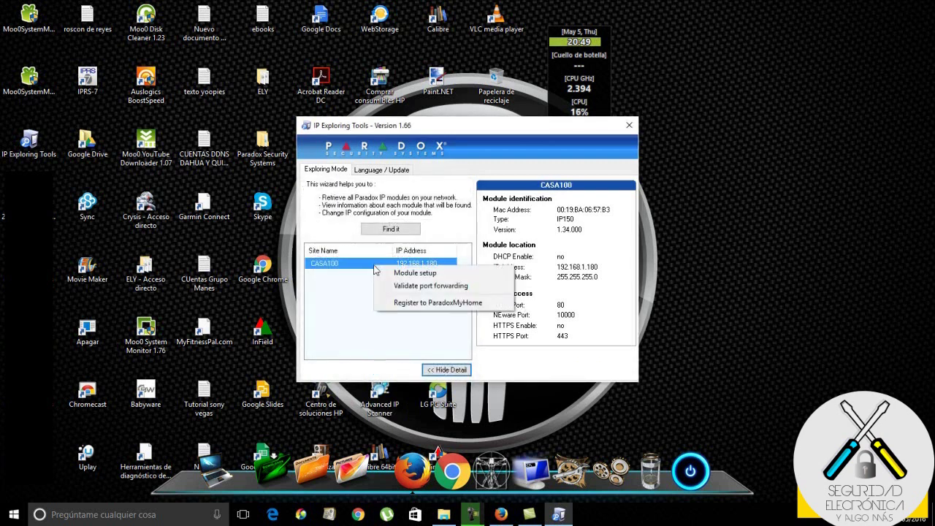
# - Register CASA100 on ParadoxMyHome with the account e-mail (typo fixed), password and Site ID CASA100
pyautogui.click(411, 305)
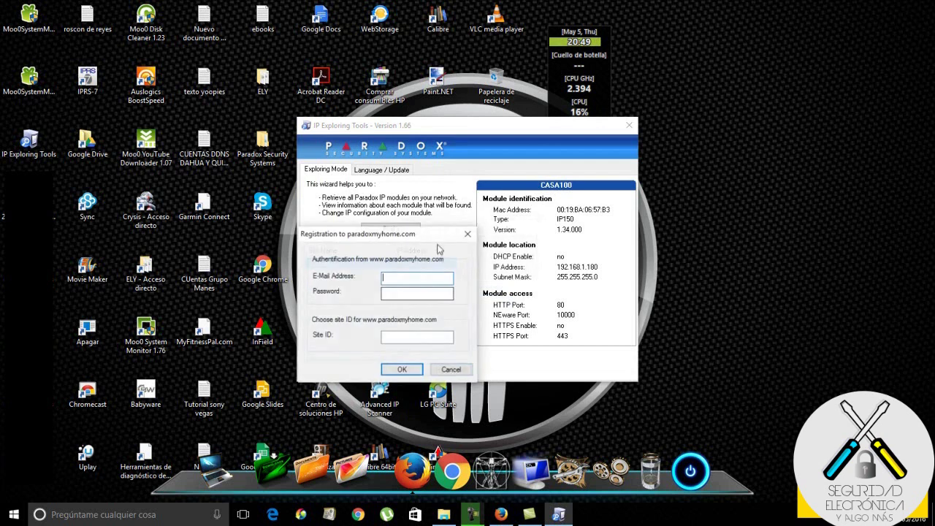
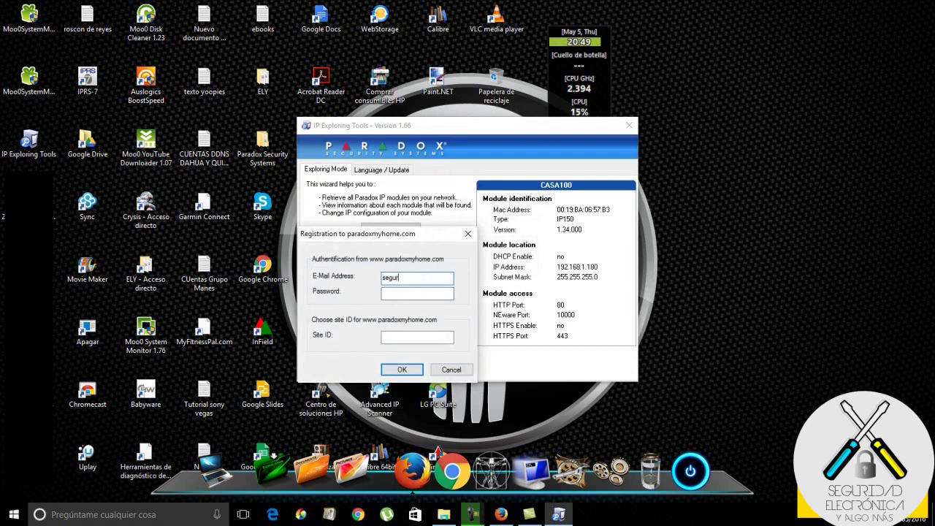
pyautogui.click(431, 278)
pyautogui.press('BackSpace')
pyautogui.write('a')
pyautogui.click(435, 292)
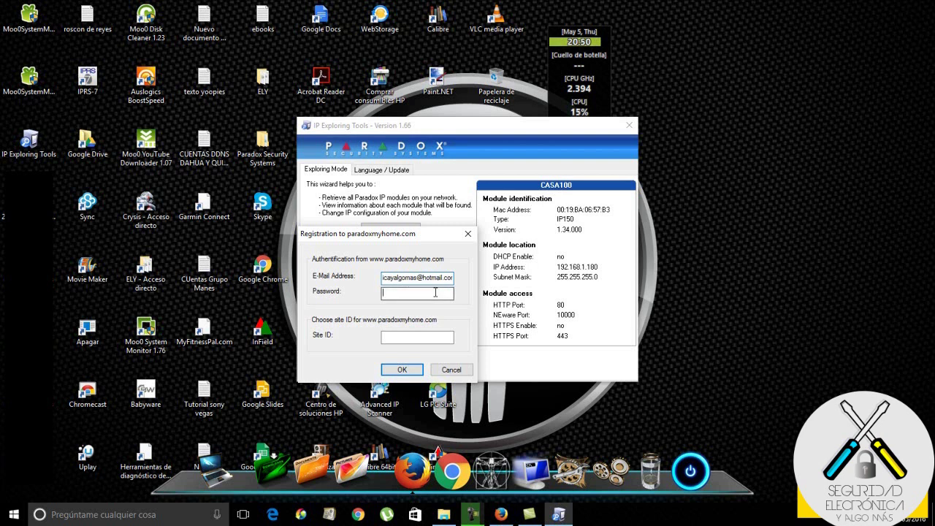
pyautogui.write('••••••••••')
pyautogui.click(436, 338)
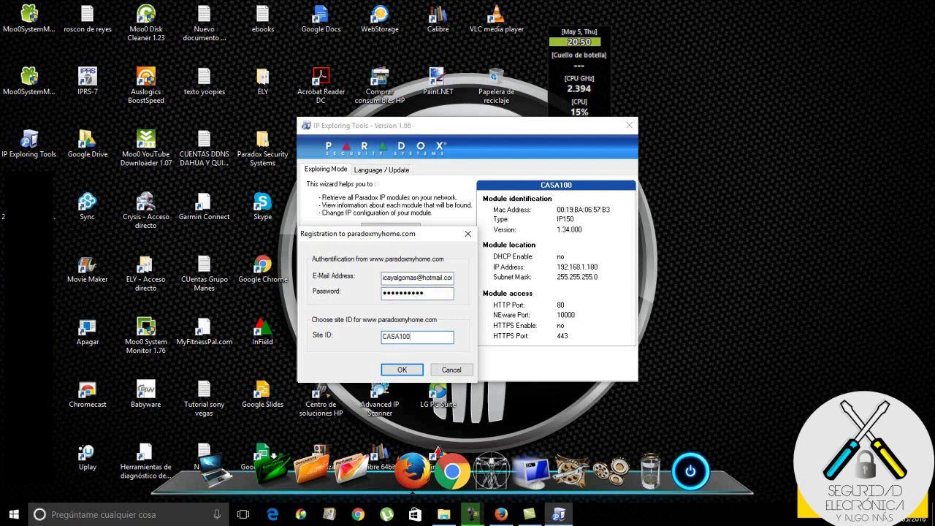
pyautogui.moveTo(430, 227); pyautogui.dragTo(447, 189)
pyautogui.click(427, 332)
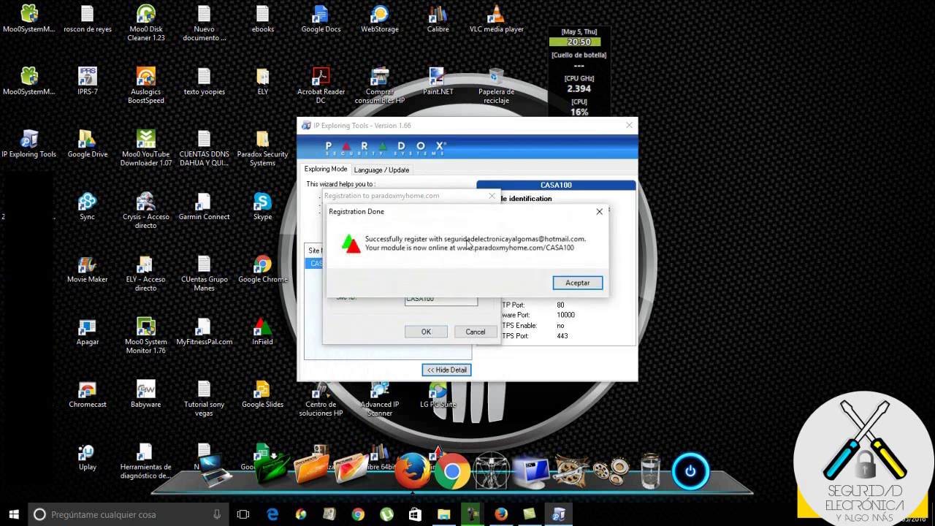
# - Acknowledge the registration, then validate CASA100's port forwarding; HTTP and NEware ports both pass
pyautogui.click(574, 284)
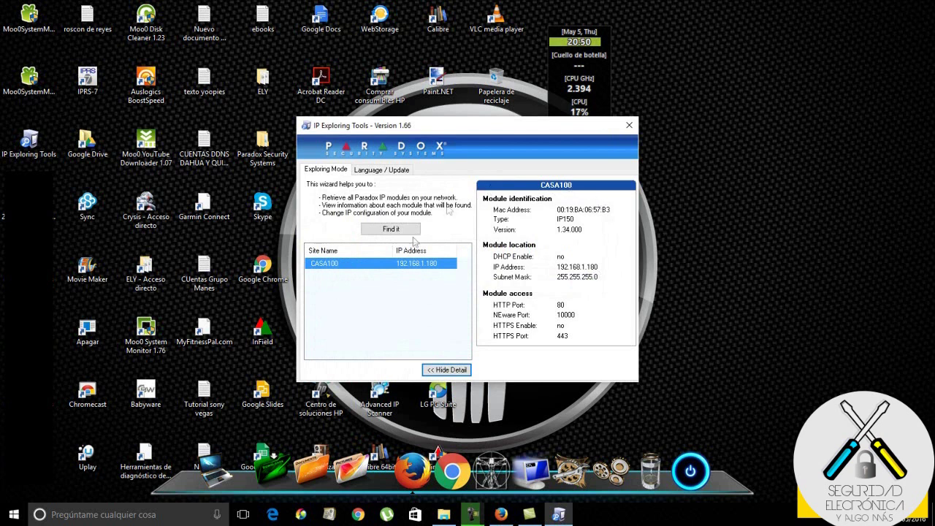
pyautogui.rightClick(379, 269)
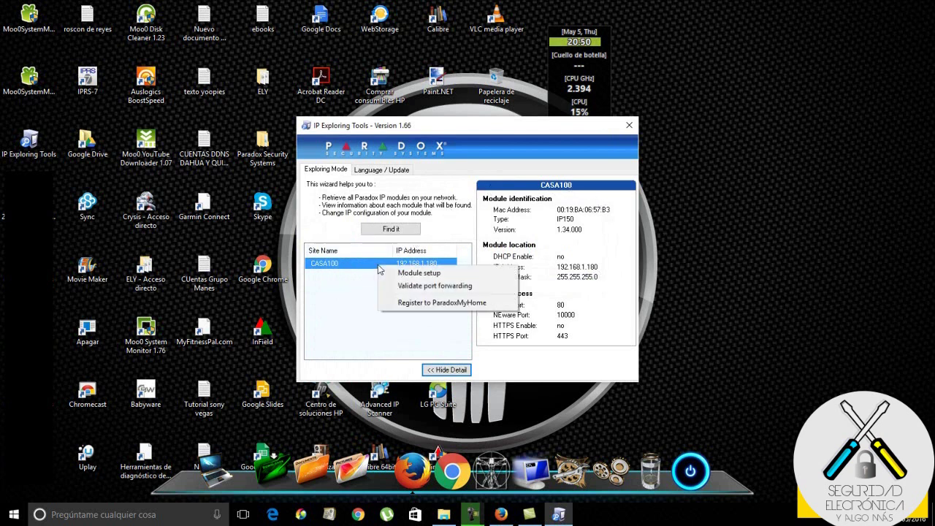
pyautogui.click(417, 291)
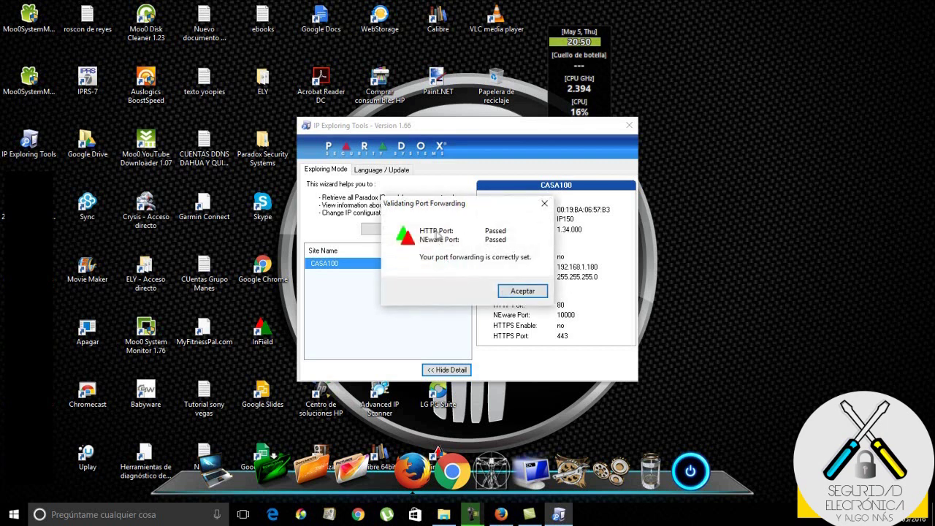
pyautogui.click(521, 291)
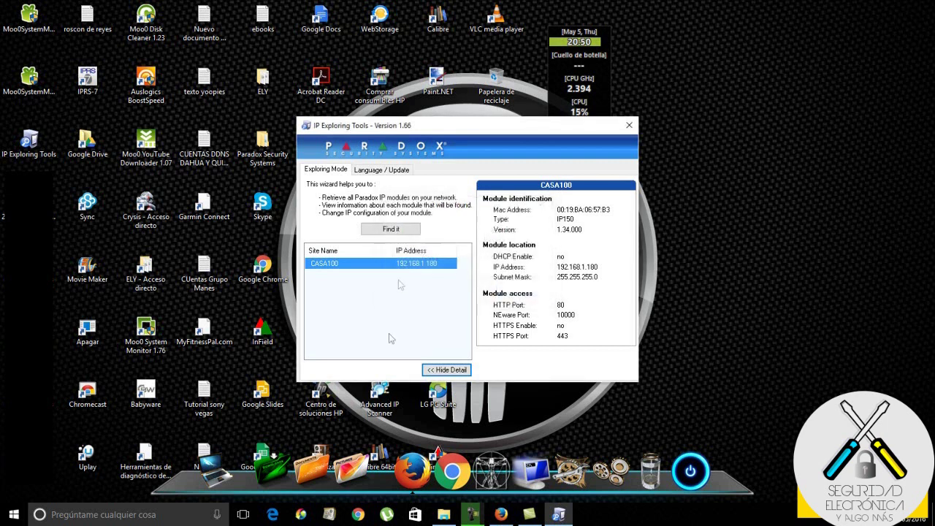
# - Reload Firefox's Registered Devices page so it lists CASA100, an IP150 on ports 80 and 10000
pyautogui.click(502, 516)
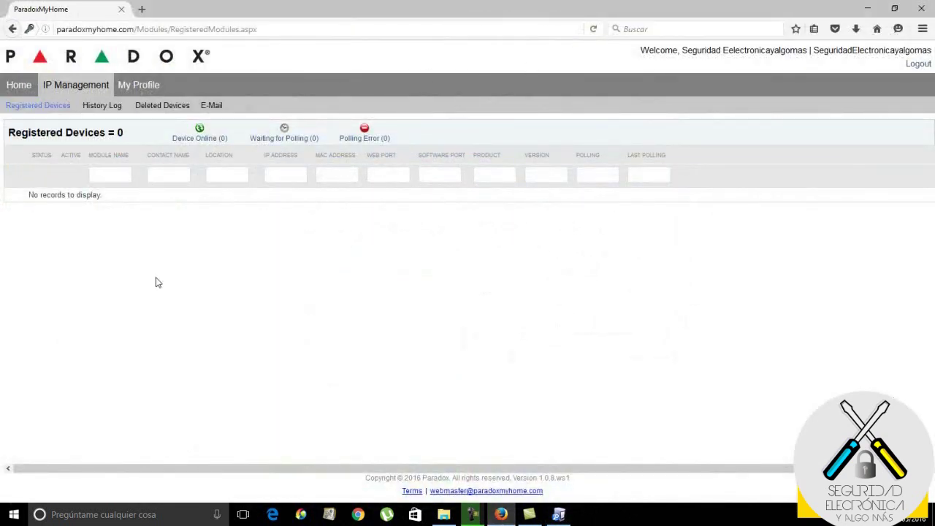
pyautogui.click(593, 30)
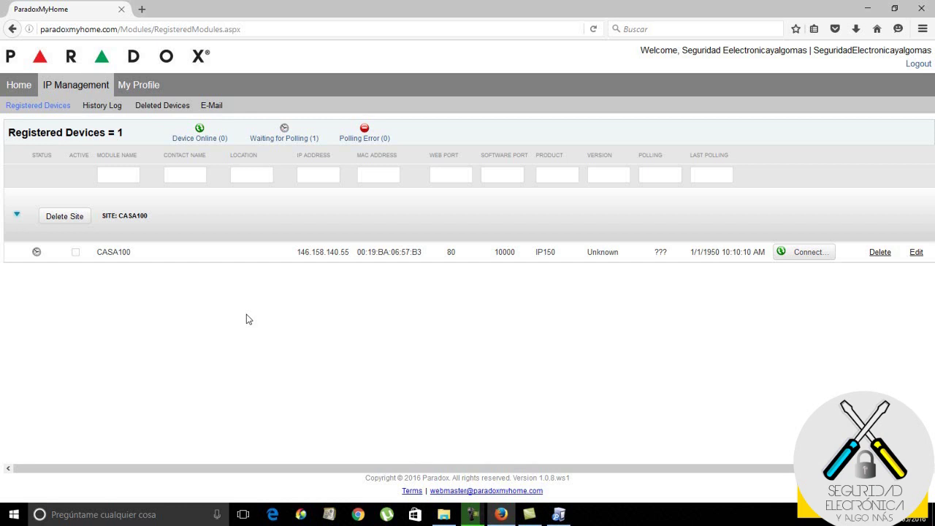
# - Open the IP150 module at 192.168.1.180 in a new browser tab, correcting the mistyped address
pyautogui.click(141, 9)
pyautogui.write('192')
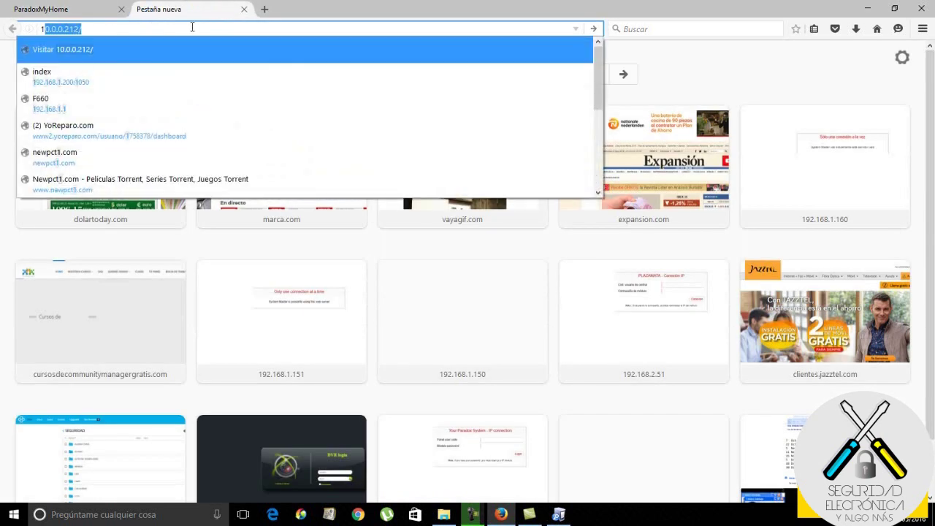
pyautogui.write('.168.1.')
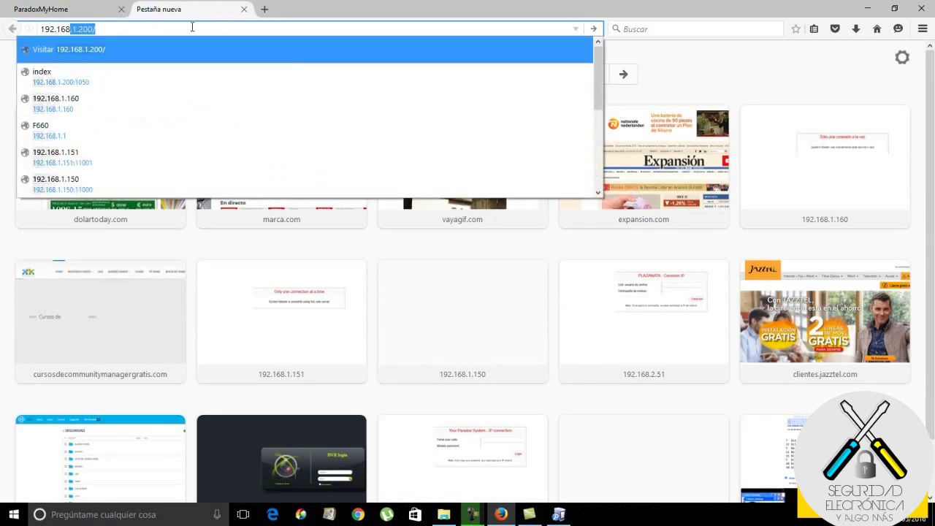
pyautogui.write('180')
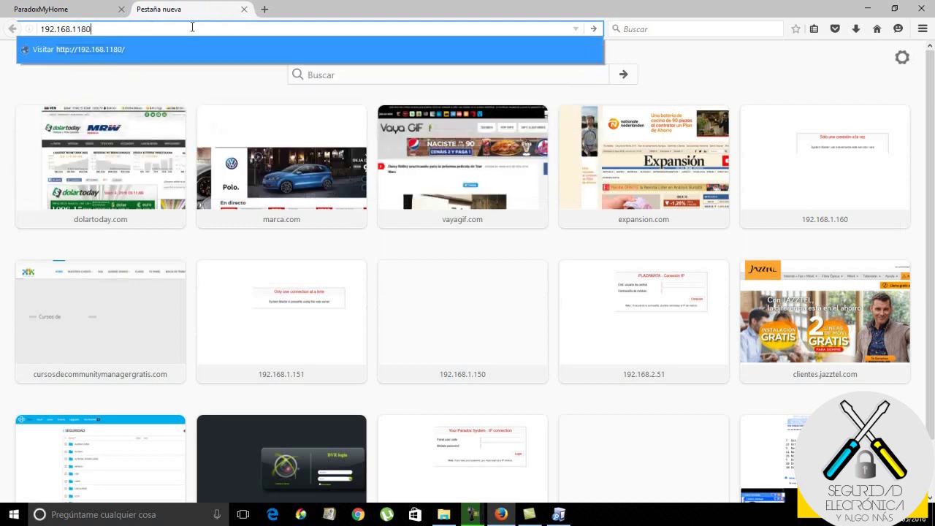
pyautogui.press('Return')
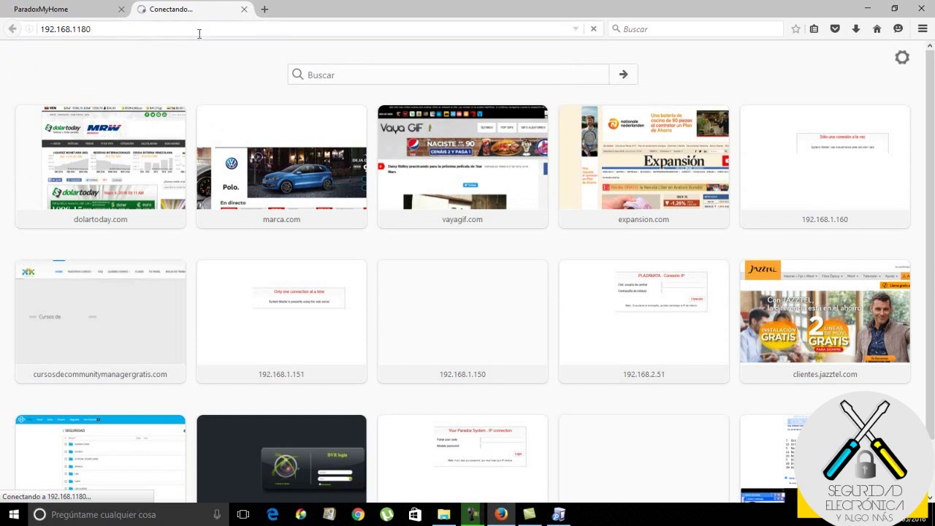
pyautogui.click(77, 30)
pyautogui.click(78, 30)
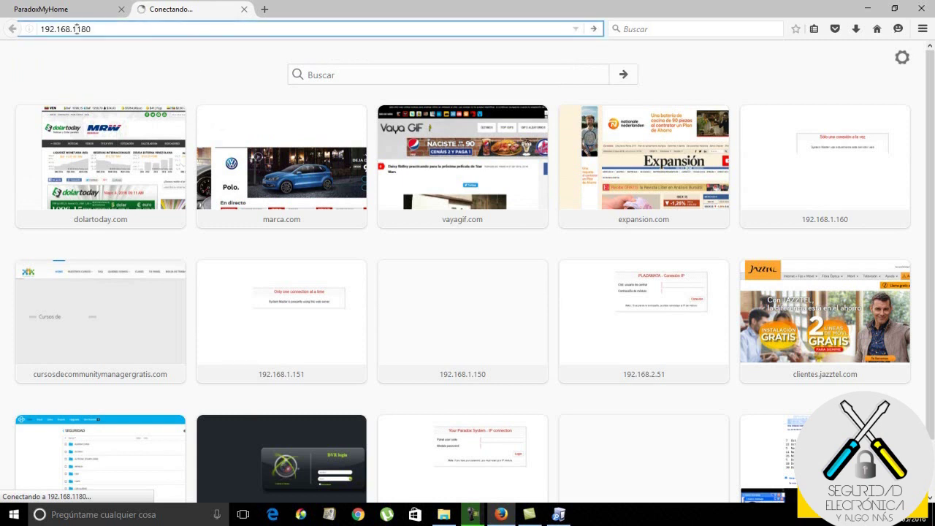
pyautogui.write('.')
pyautogui.press('Return')
# - Log in to the CASA100 web interface with the module password and show System Status
pyautogui.click(497, 116)
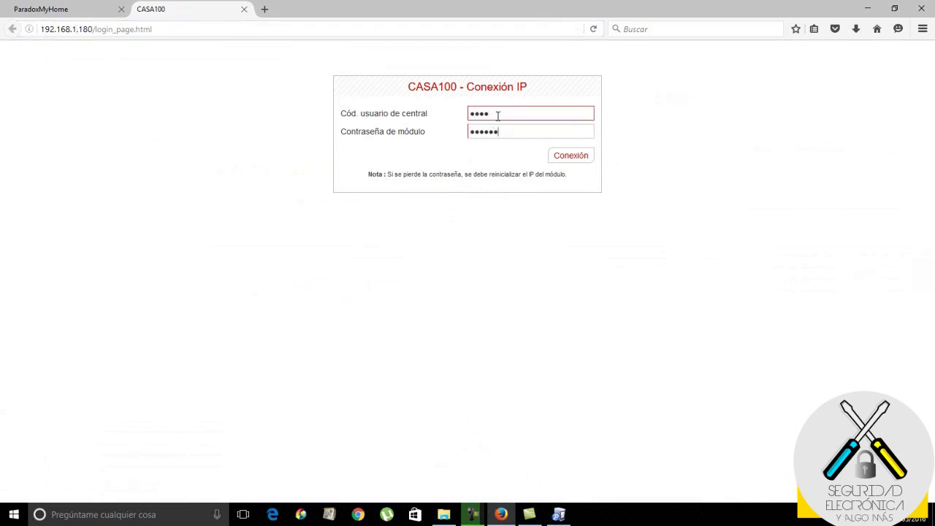
pyautogui.press('BackSpace')
pyautogui.press('BackSpace')
pyautogui.press('BackSpace')
pyautogui.press('BackSpace')
pyautogui.press('BackSpace')
pyautogui.press('BackSpace')
pyautogui.write('paradox')
pyautogui.click(564, 153)
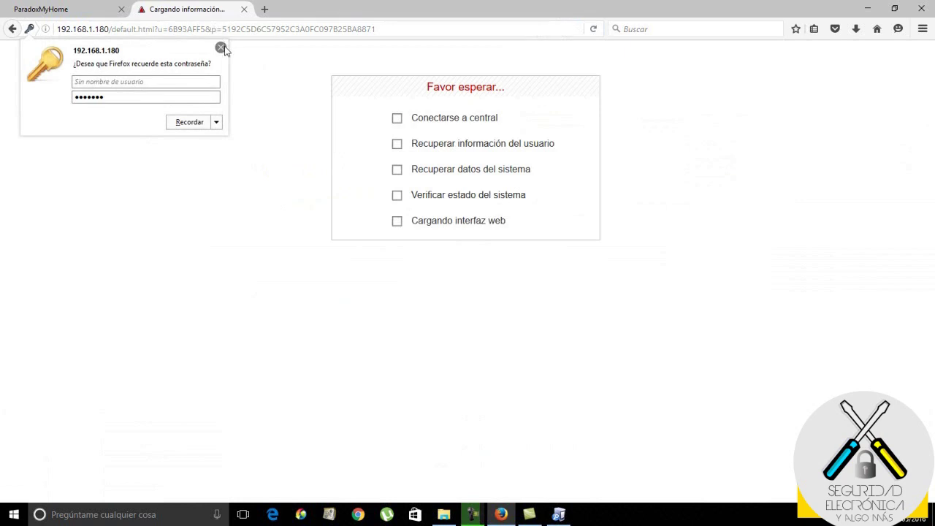
pyautogui.click(221, 47)
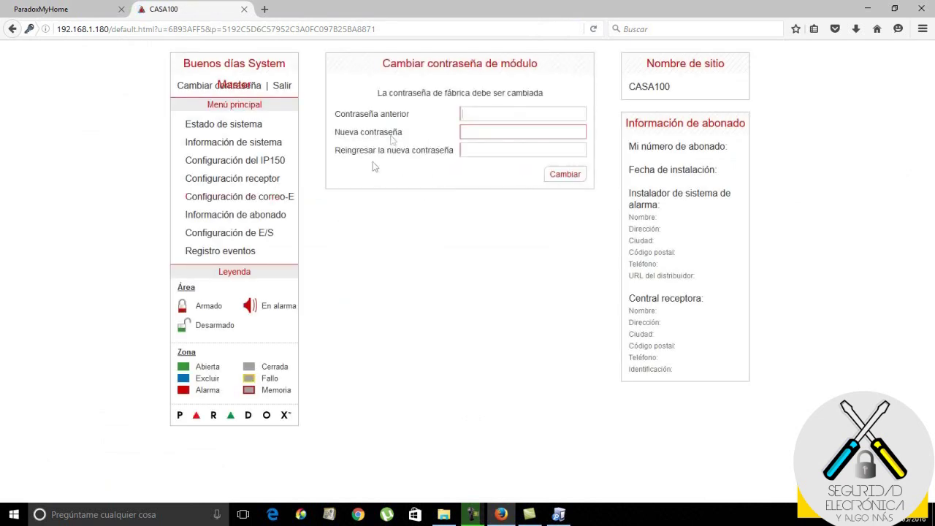
pyautogui.click(247, 130)
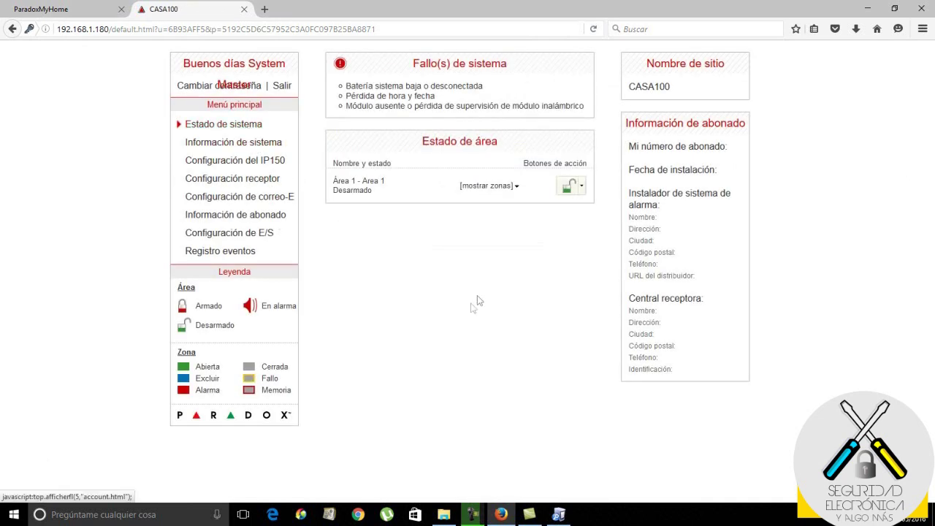
# - Arm Area 1, disarm it again, then go to the IP150 module configuration page
pyautogui.click(571, 188)
pyautogui.click(571, 204)
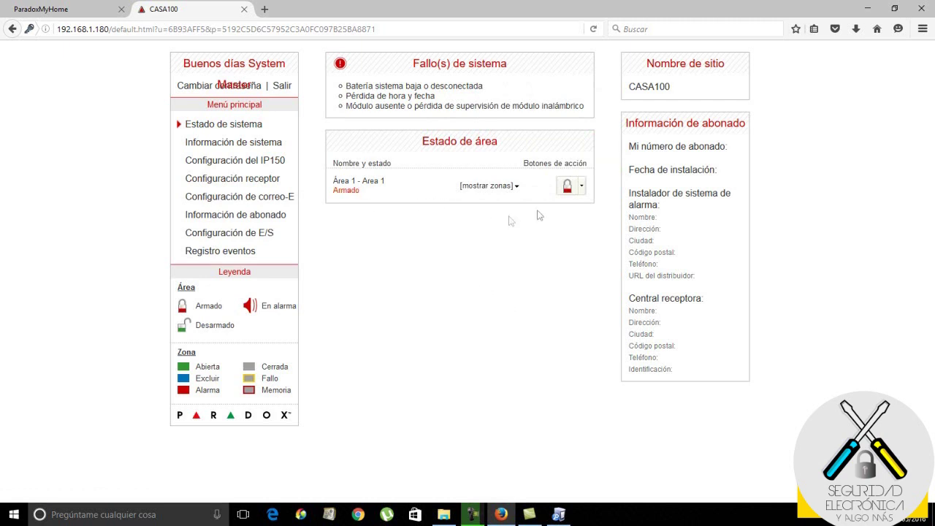
pyautogui.click(582, 189)
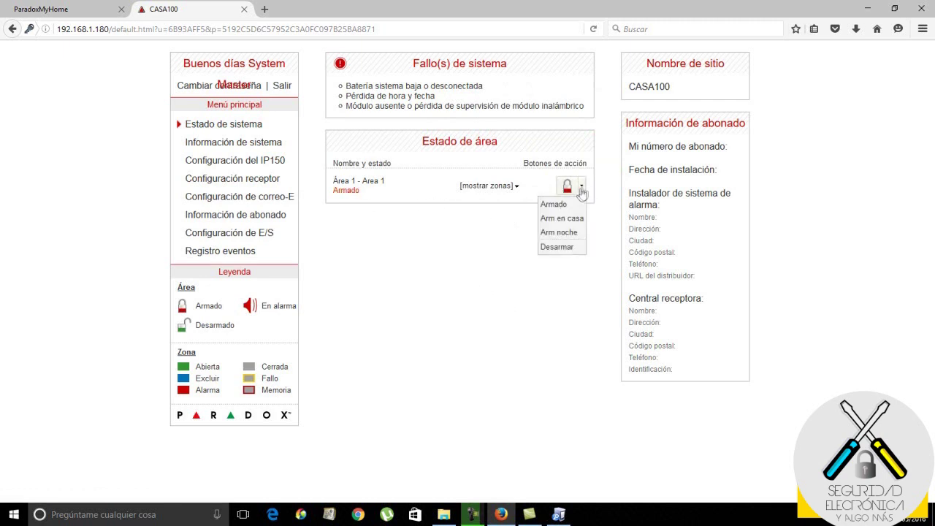
pyautogui.click(559, 248)
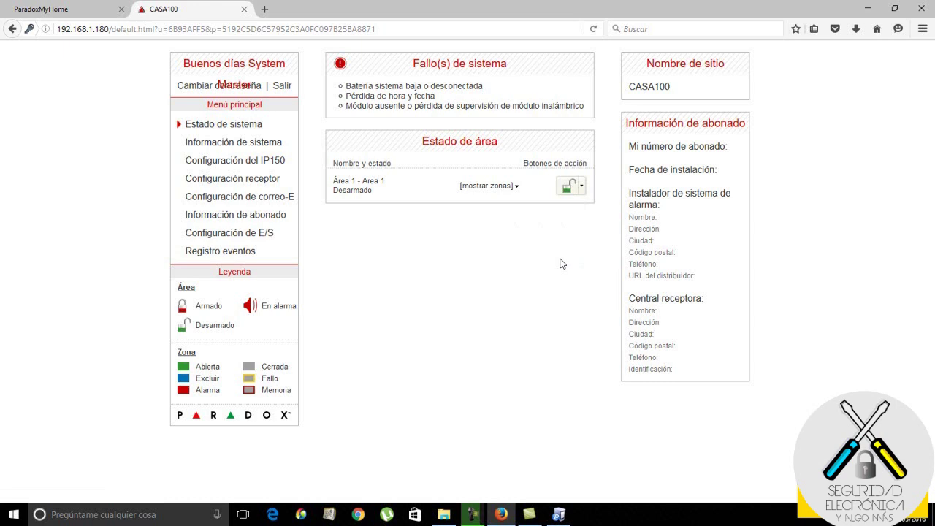
pyautogui.click(237, 165)
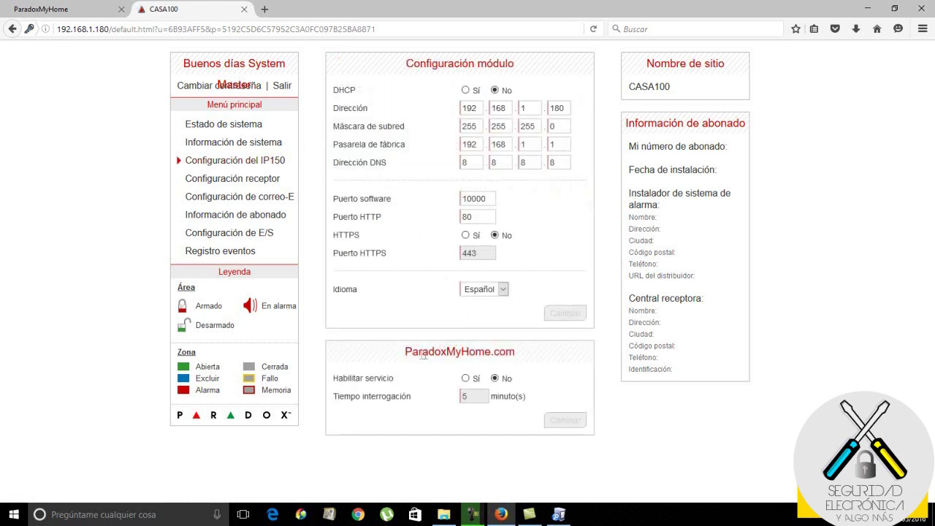
# - Set Habilitar servicio to Sí with Tiempo interrogación 1, apply with Cambiar, and log out
pyautogui.click(466, 379)
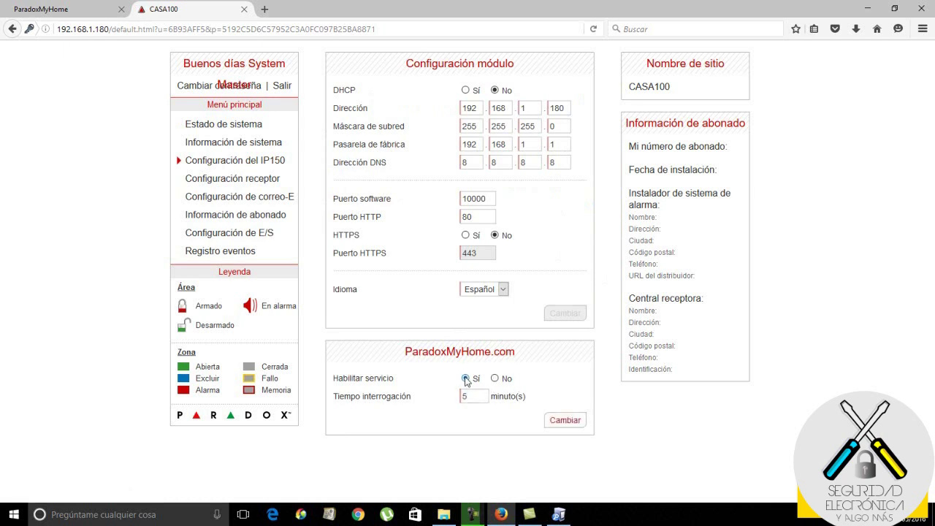
pyautogui.moveTo(476, 400); pyautogui.dragTo(448, 402)
pyautogui.click(564, 422)
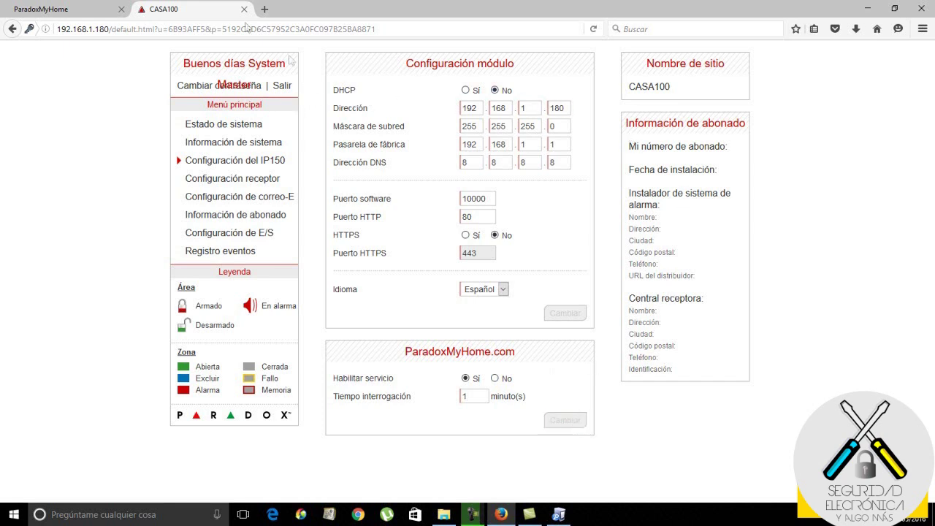
pyautogui.click(286, 88)
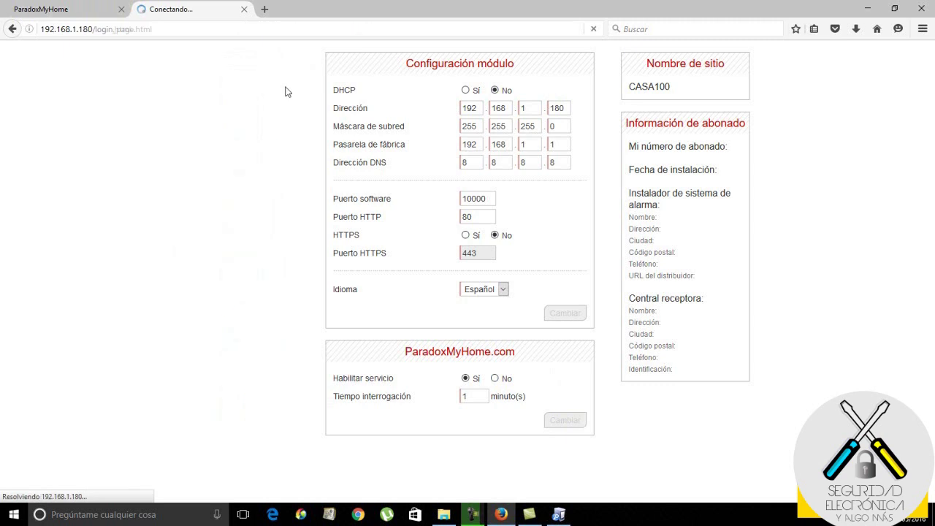
# - Reload the ParadoxMyHome Registered Devices list to show CASA100 online at version 1.34.00
pyautogui.click(107, 10)
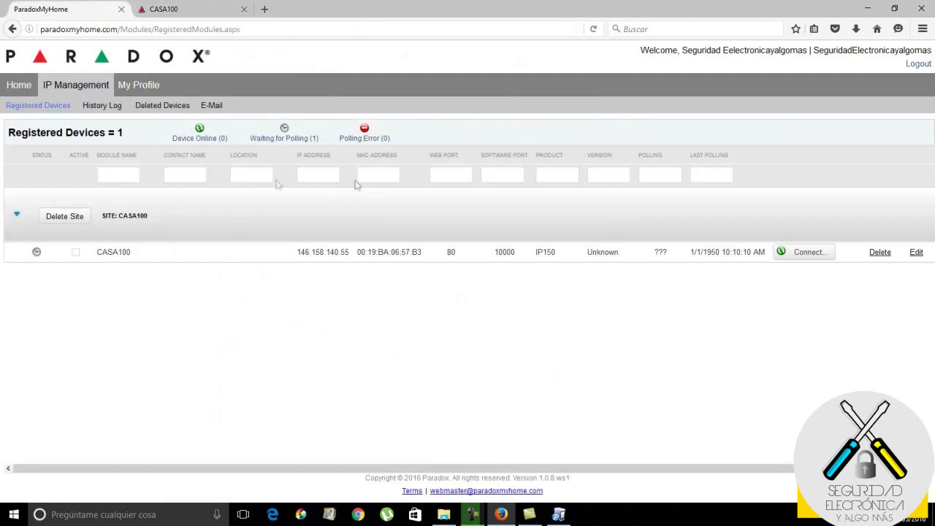
pyautogui.click(595, 29)
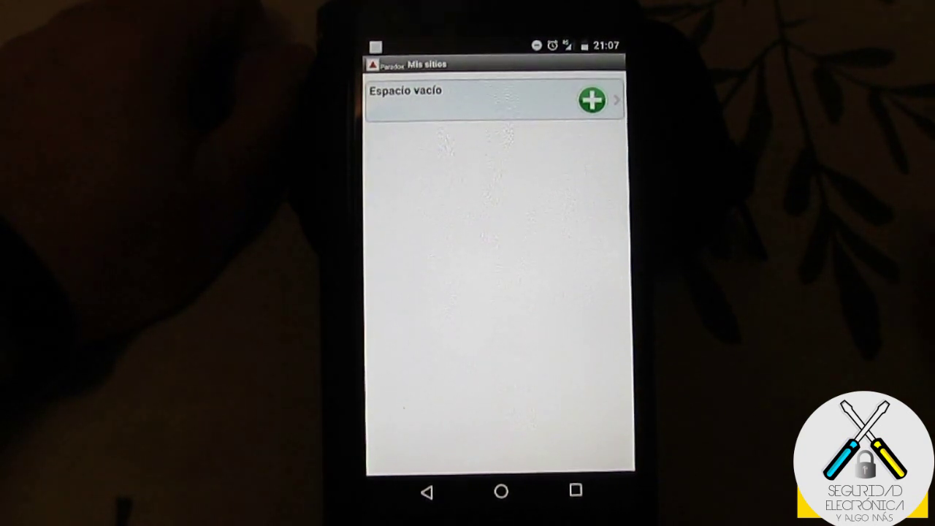
# - Add a site in the empty slot labelled 'mícasa' and enter the module's IP password
pyautogui.click(592, 100)
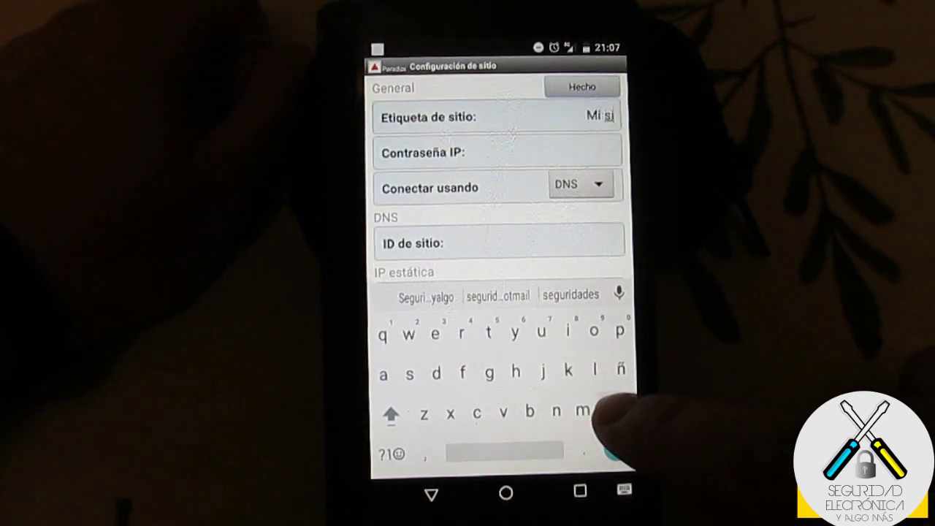
pyautogui.press('BackSpace')
pyautogui.press('BackSpace')
pyautogui.press('BackSpace')
pyautogui.press('BackSpace')
pyautogui.press('BackSpace')
pyautogui.press('BackSpace')
pyautogui.press('BackSpace')
pyautogui.press('BackSpace')
pyautogui.write('mí')
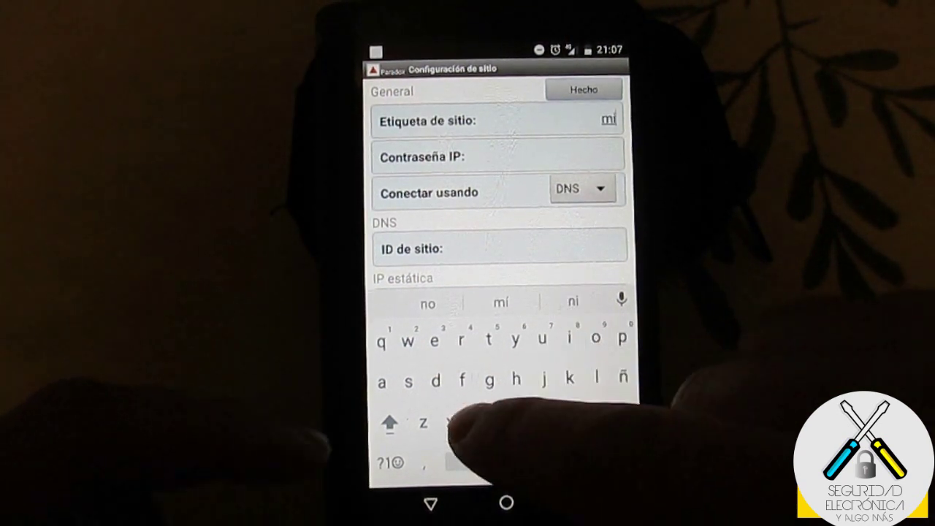
pyautogui.write('cas')
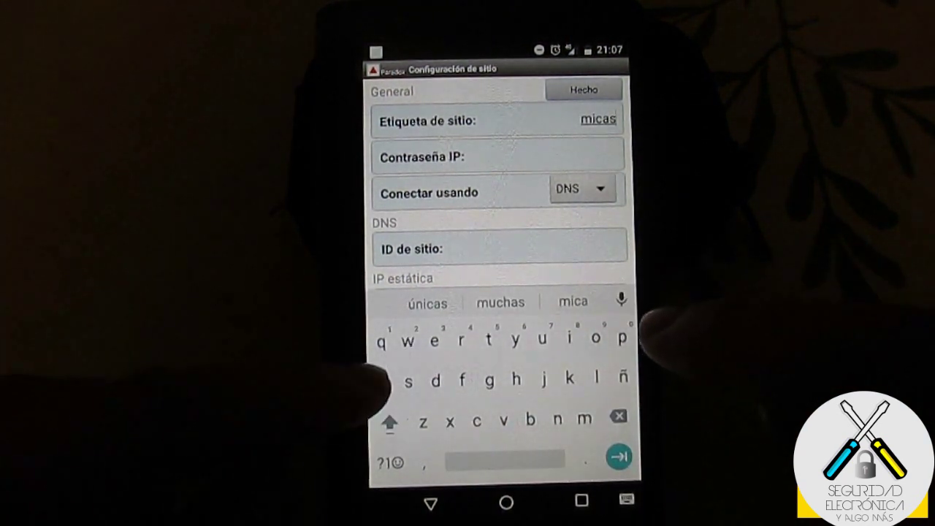
pyautogui.write('a')
pyautogui.press('Tab')
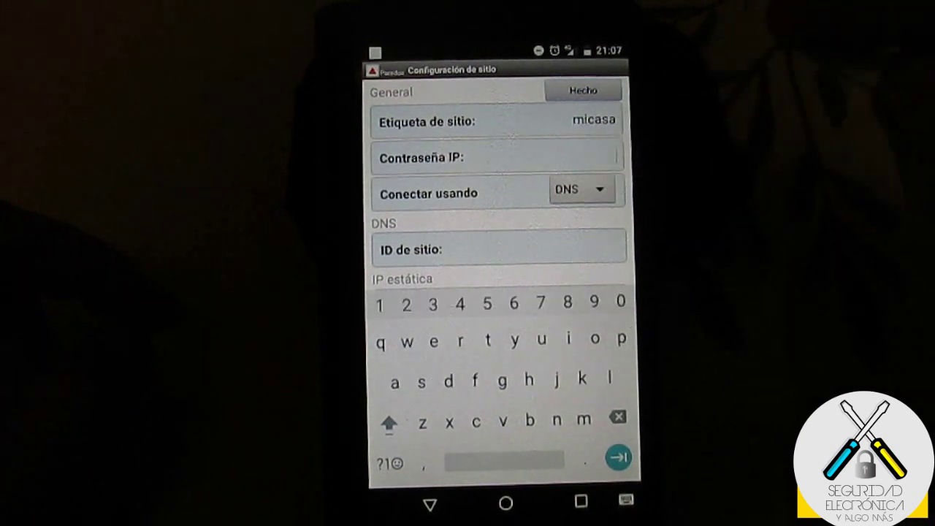
pyautogui.write('p')
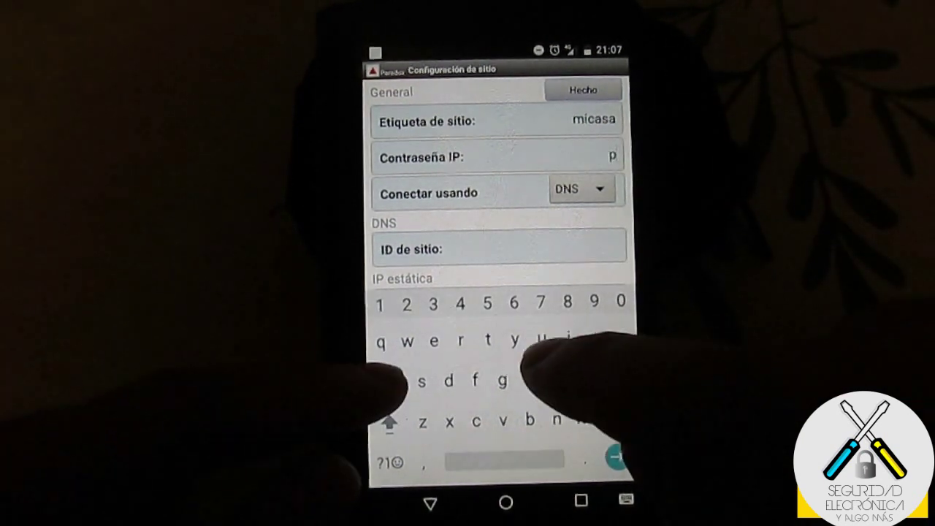
pyautogui.write('arad')
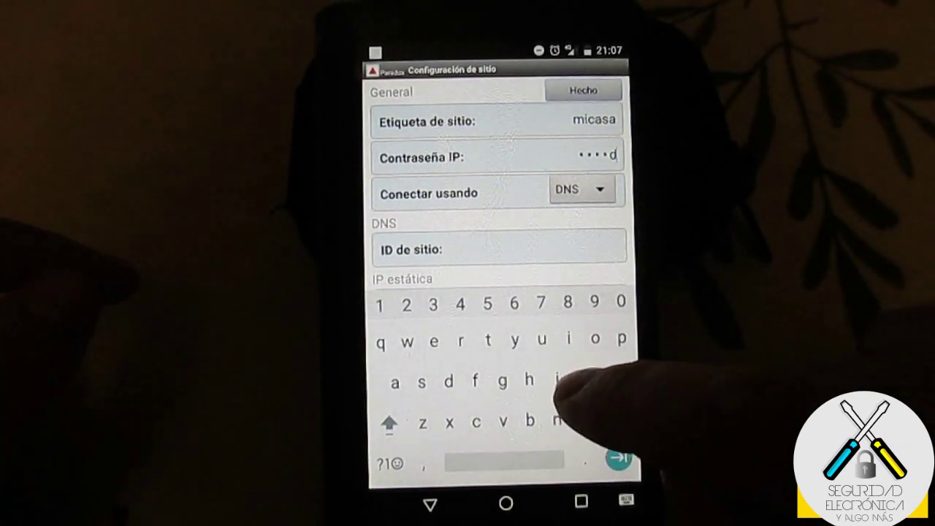
pyautogui.write('ox')
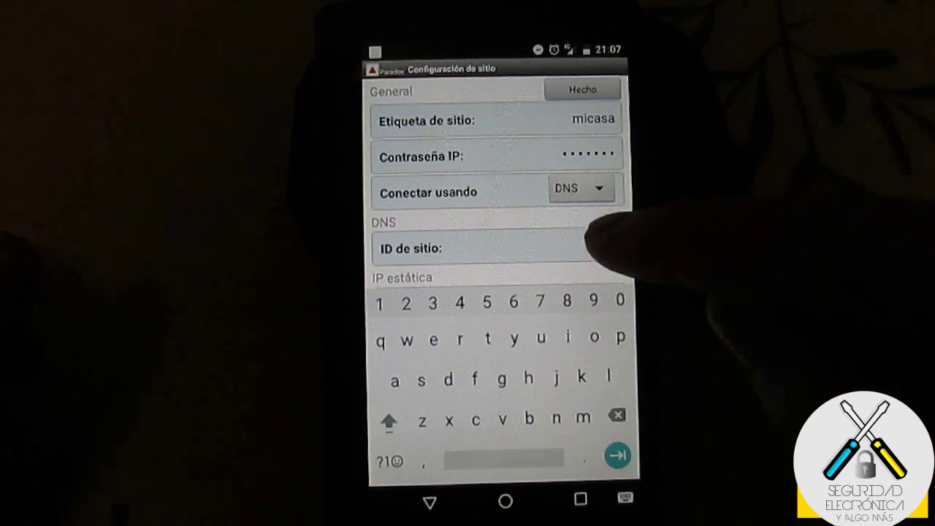
# - Enter site ID CASA100 and save the new micasa site
pyautogui.click(584, 248)
pyautogui.click(390, 424)
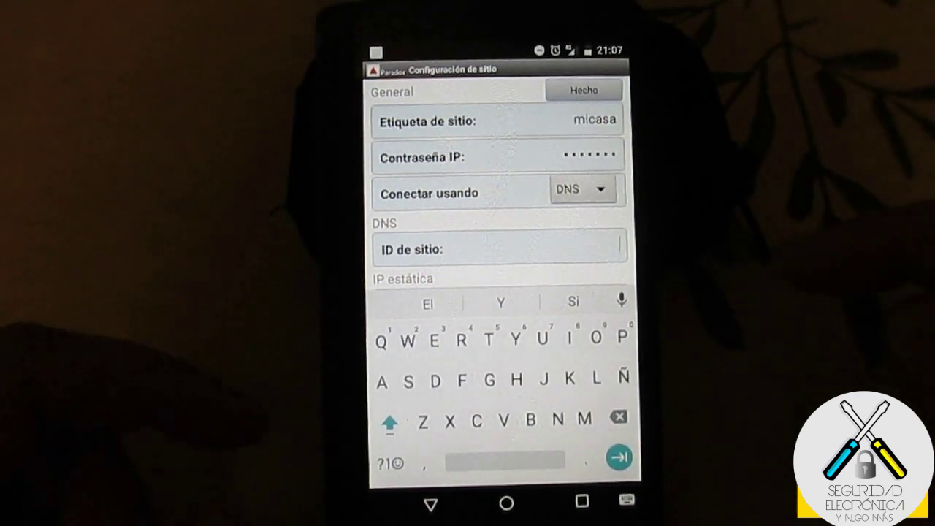
pyautogui.write('Ca')
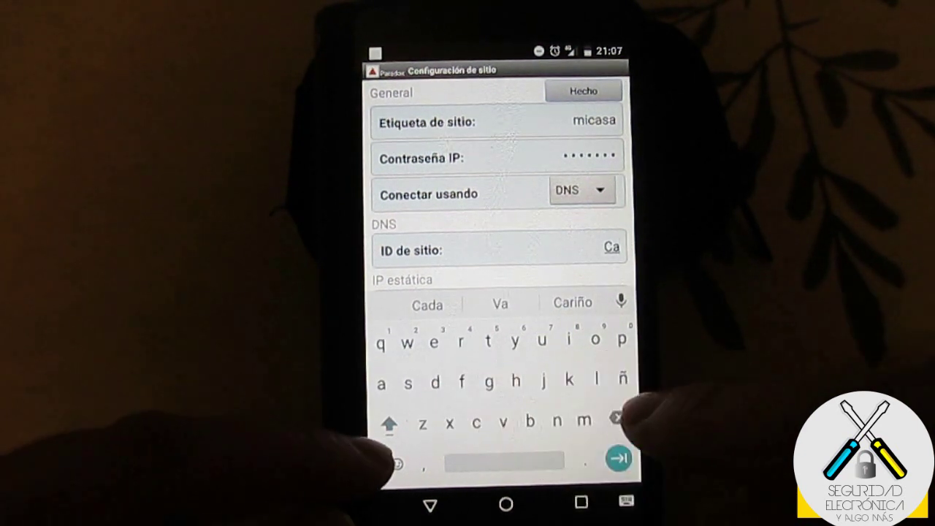
pyautogui.press('BackSpace')
pyautogui.doubleClick(389, 423)
pyautogui.write('ASA')
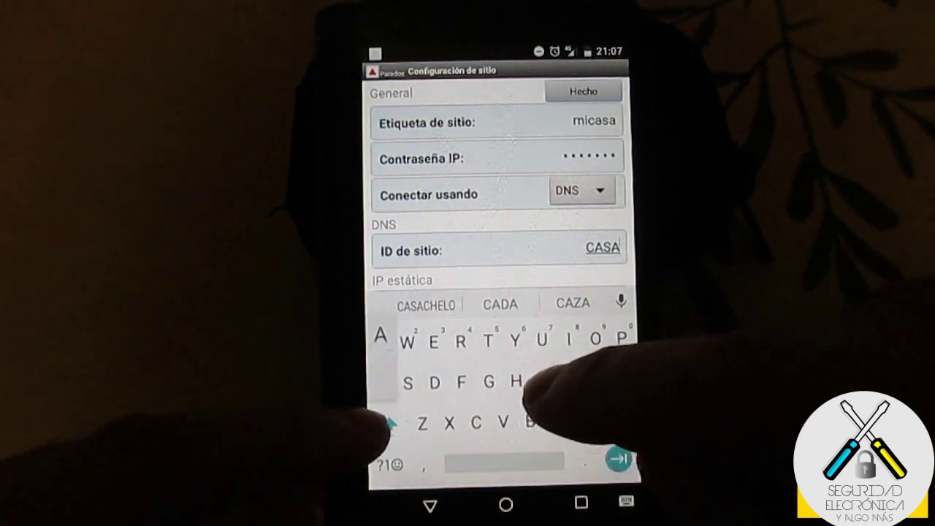
pyautogui.click(385, 465)
pyautogui.write('10')
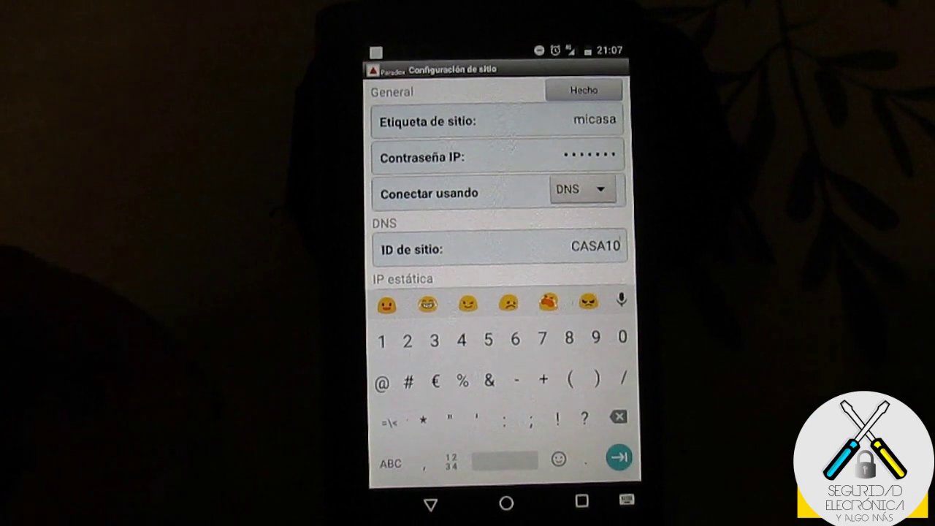
pyautogui.write('0')
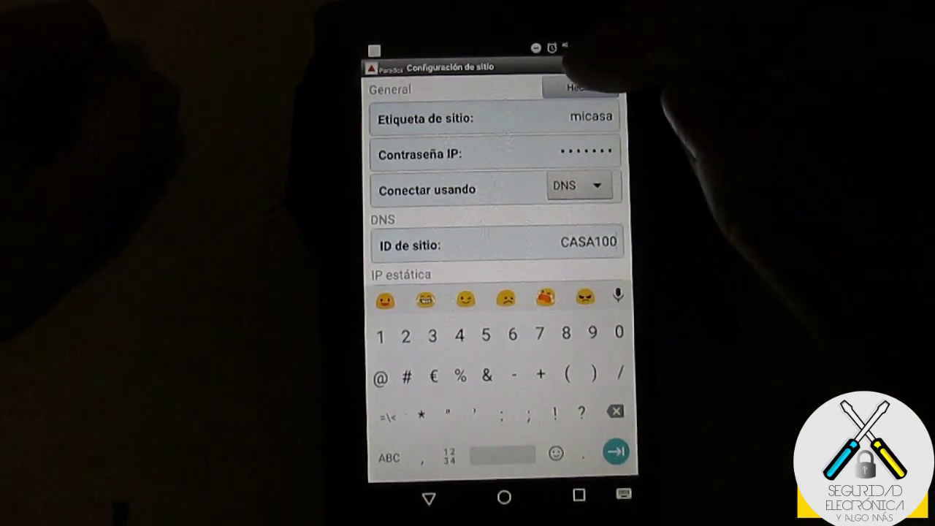
pyautogui.click(580, 87)
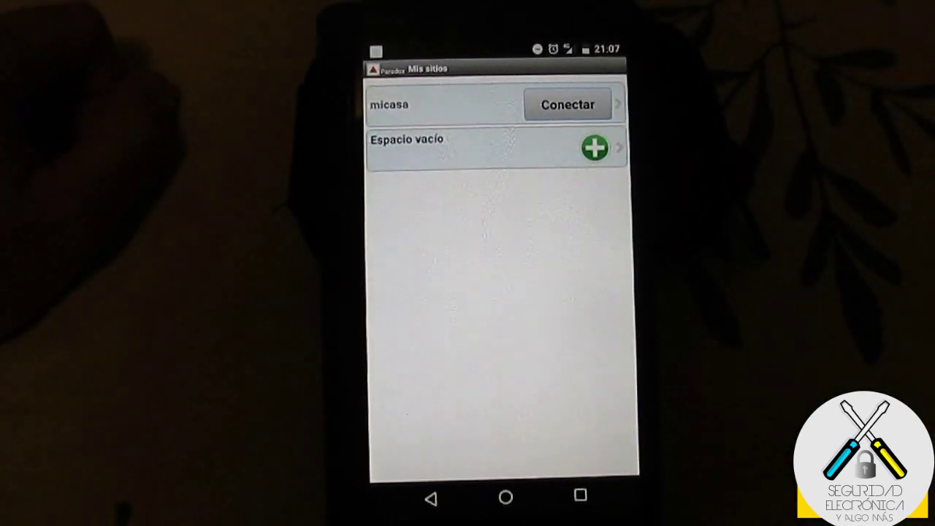
# - Connect to micasa with the panel user code, without remembering it, and fully arm Area 1
pyautogui.click(568, 104)
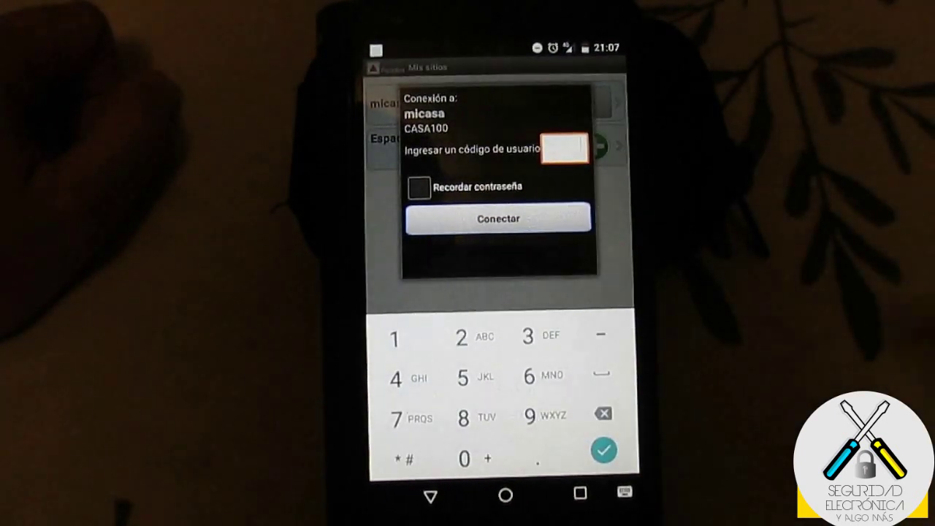
pyautogui.write('1')
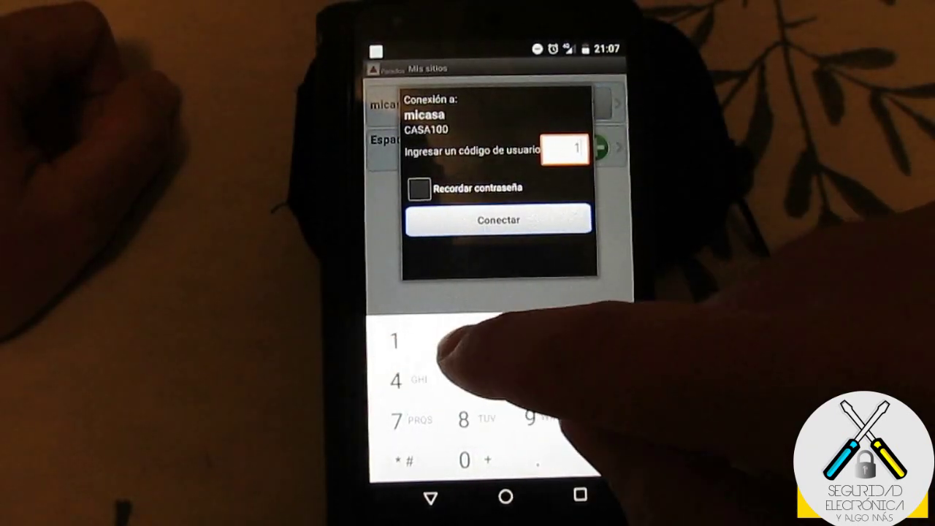
pyautogui.write('234')
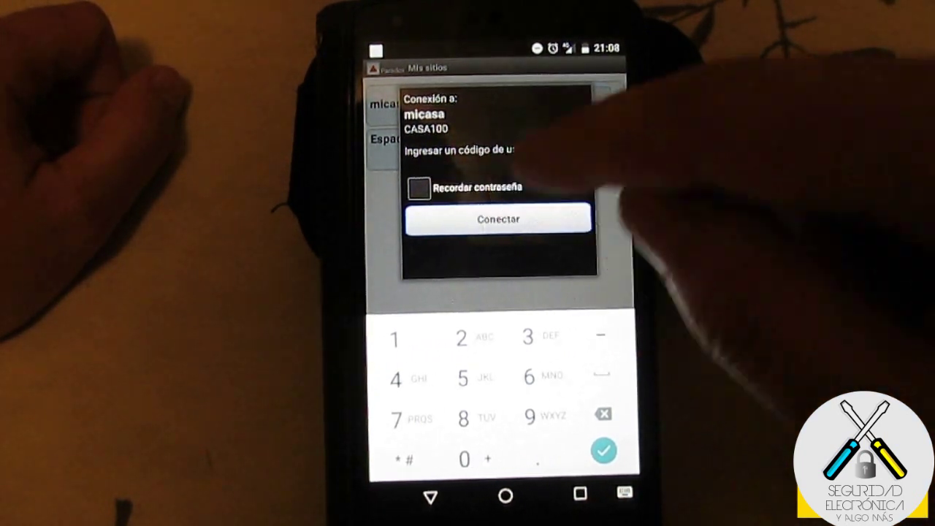
pyautogui.click(420, 189)
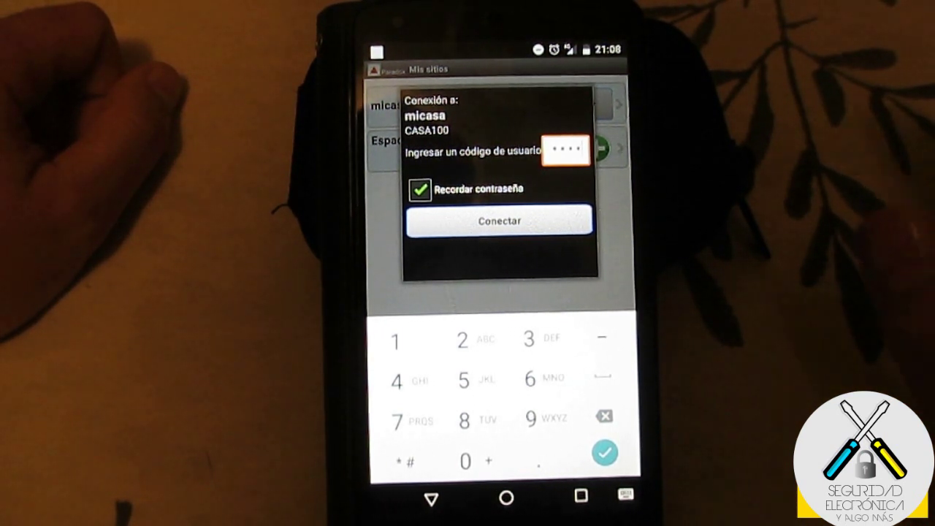
pyautogui.click(420, 190)
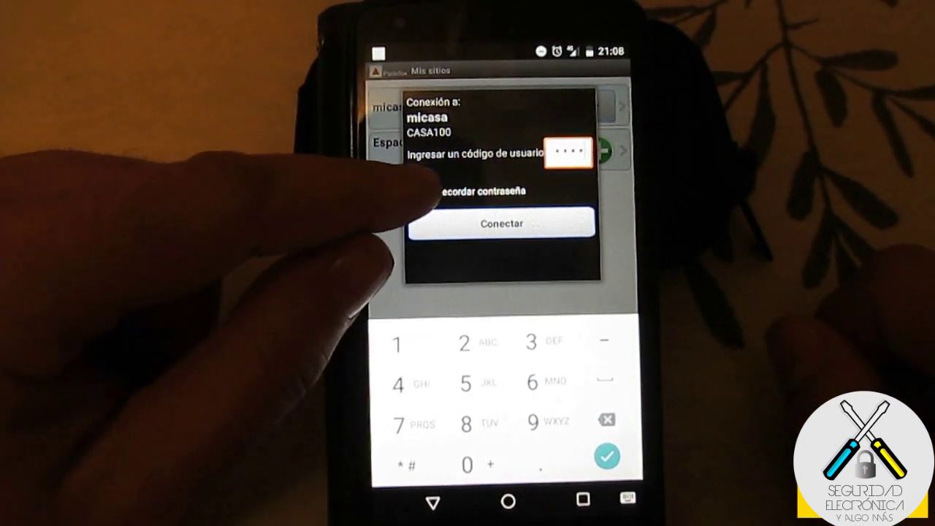
pyautogui.click(540, 222)
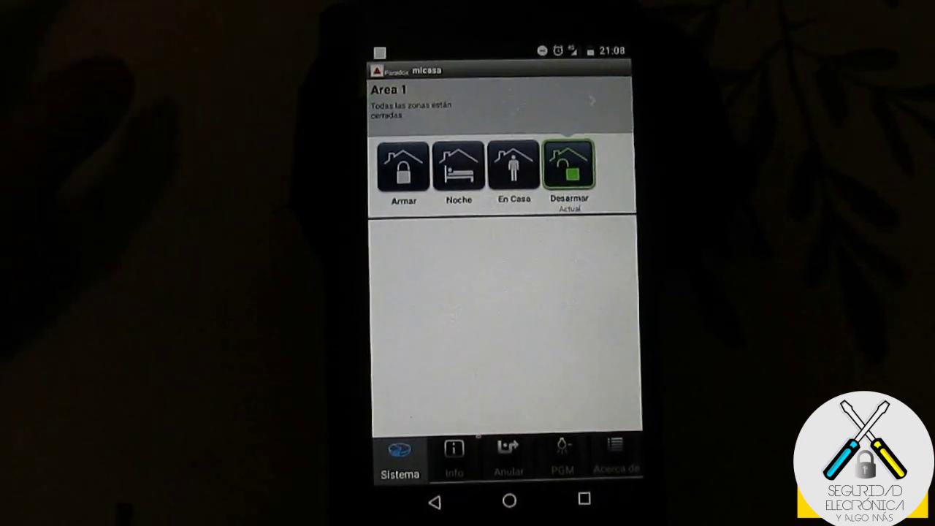
pyautogui.click(401, 167)
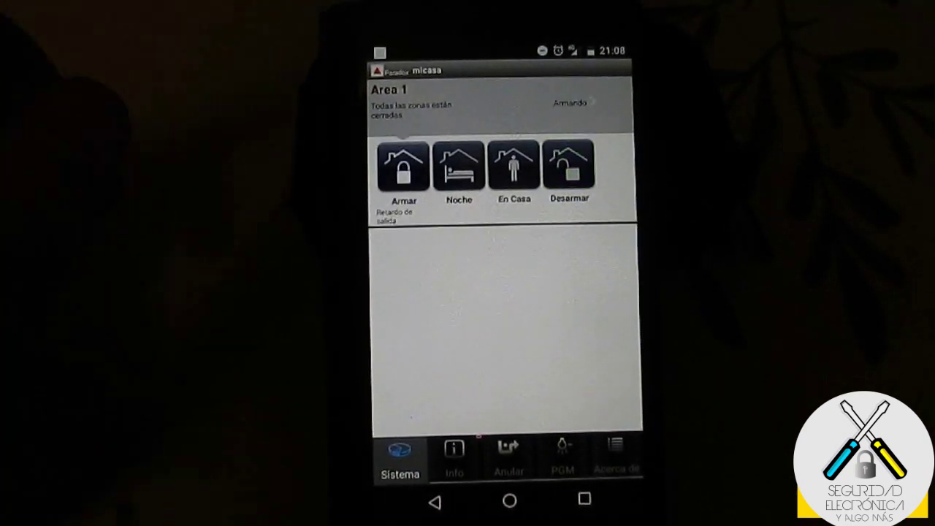